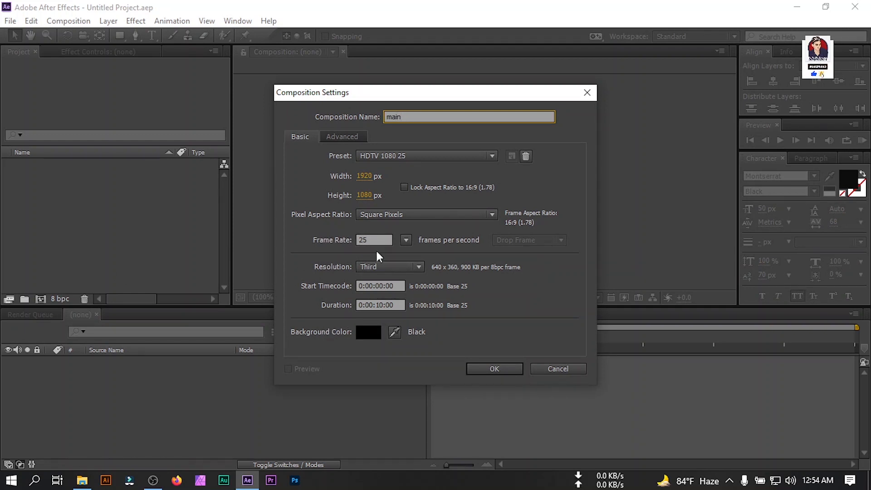
- Keep the frame rate at 25 fps, set the duration to 5 seconds, and create the main composition
left_click(406, 240)
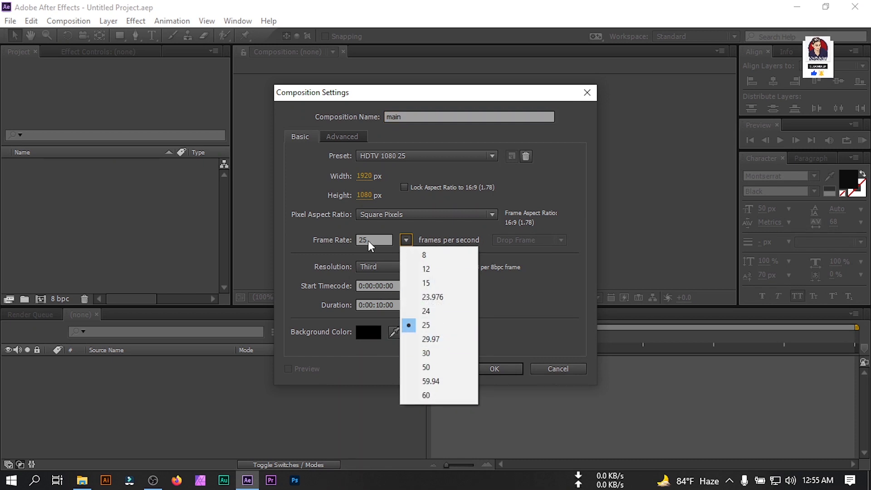
left_click(335, 237)
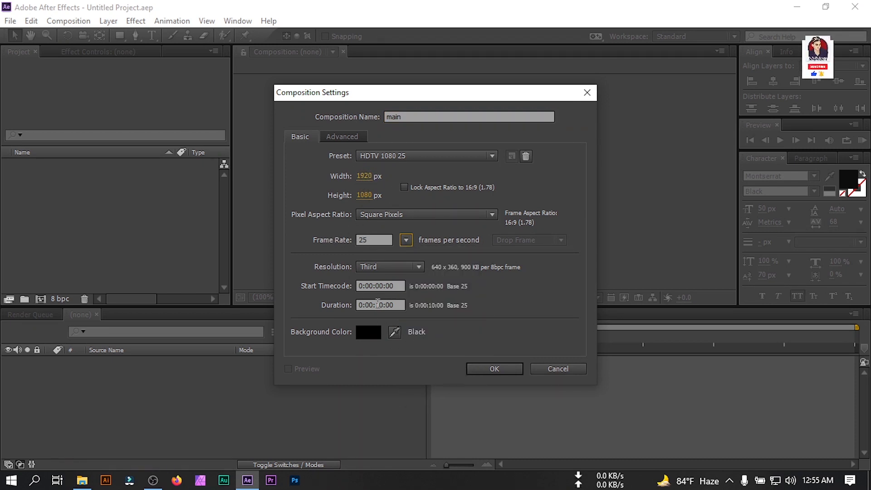
left_click_drag(377, 303, 382, 302)
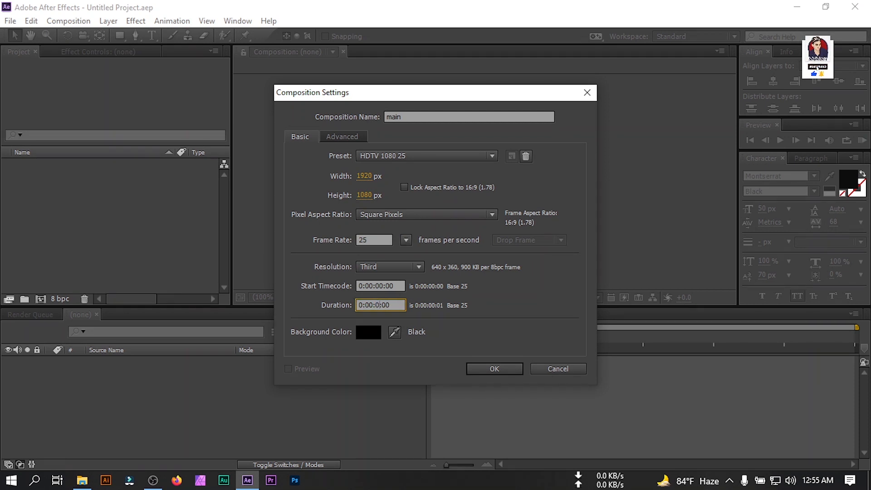
left_click(497, 369)
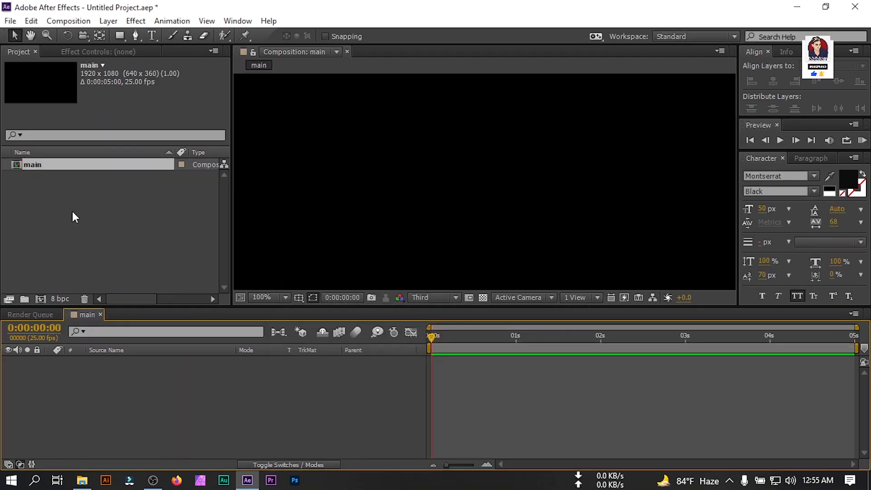
- Import PngItem_1239704.png, add it to the main composition, and fit the composition in the viewer up to 100%
left_click(82, 480)
left_click_drag(210, 98, 58, 210)
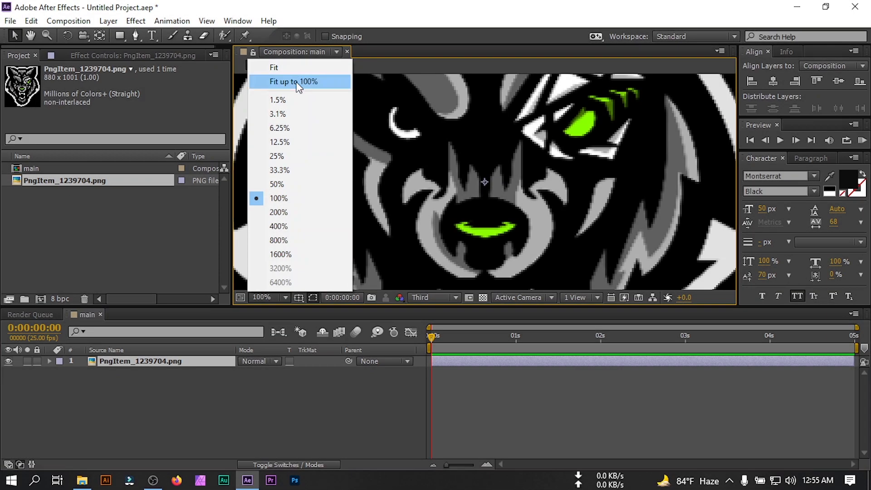
left_click(292, 82)
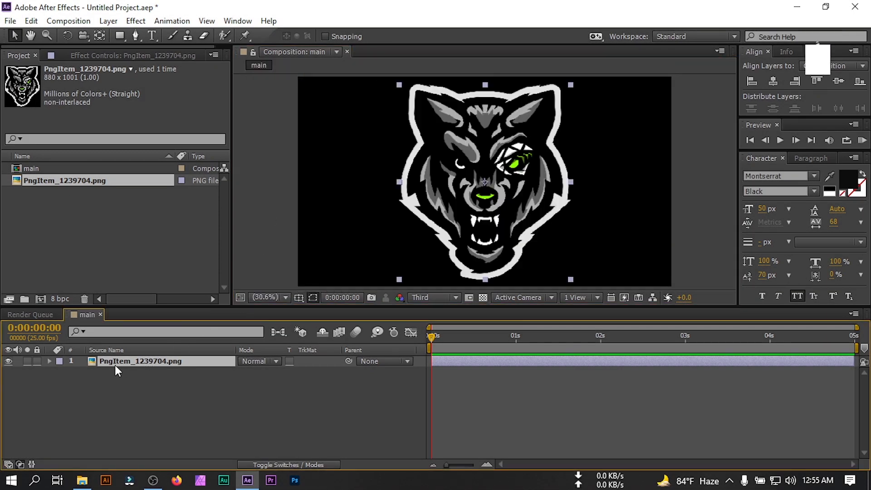
- Scale the PngItem_1239704.png layer to 35%
key("s")
left_click(258, 373)
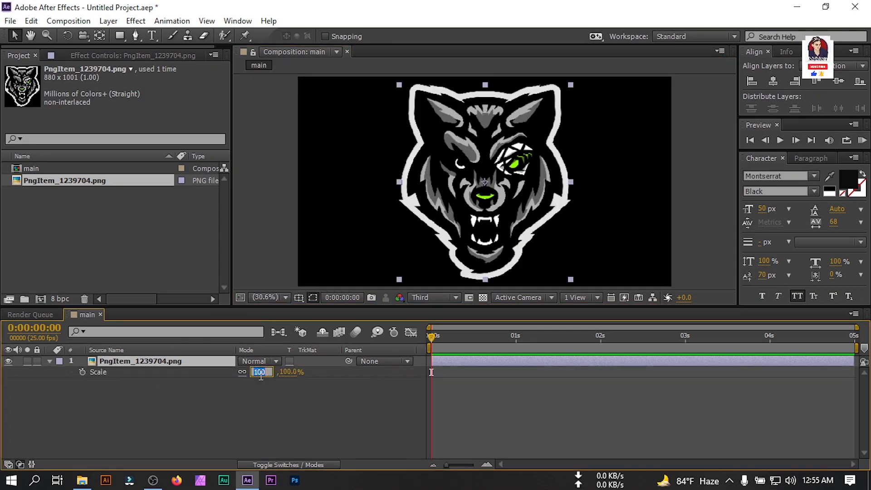
type("35")
key("Return")
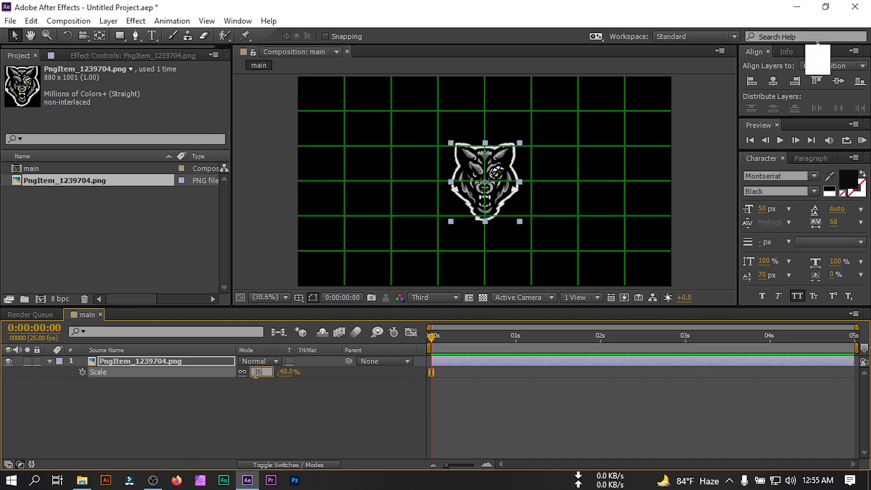
left_click(121, 397)
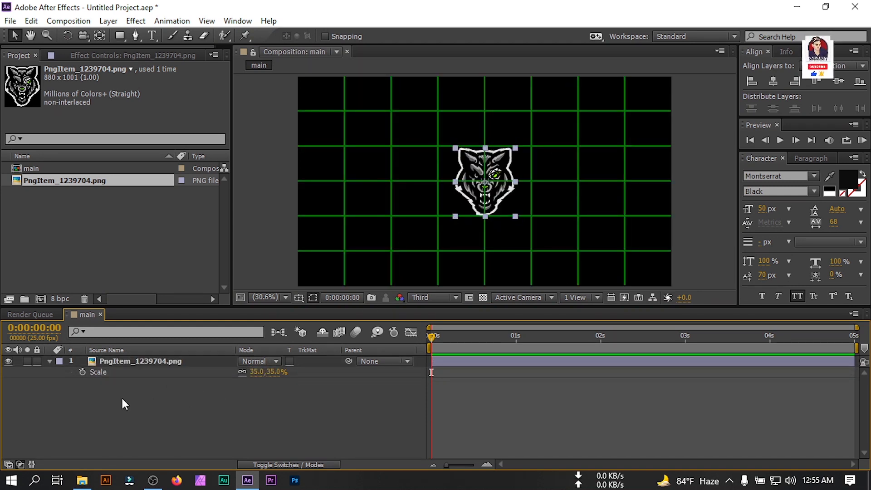
left_click(50, 360)
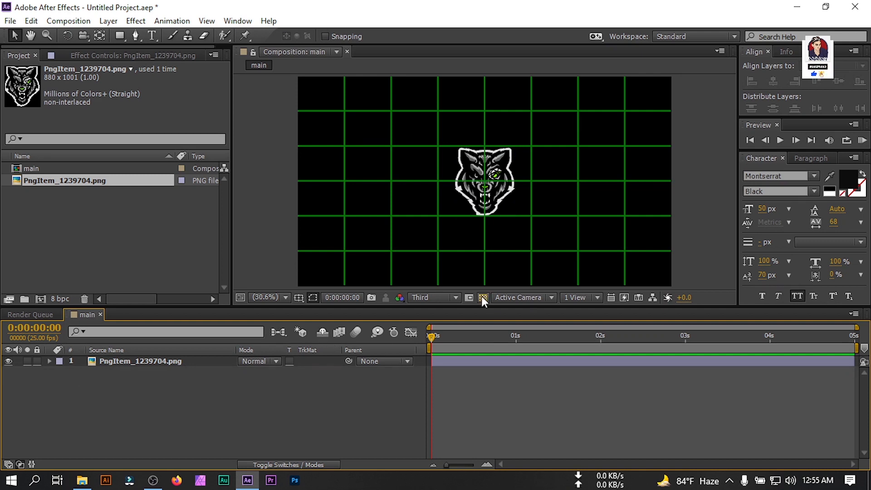
- Turn on the transparency grid and hide the green grid overlay in the composition viewer
left_click(482, 297)
left_click(299, 297)
left_click(339, 337)
- Pre-compose the wolf logo layer as Logo Holder, moving all attributes into the new composition
left_click(119, 362)
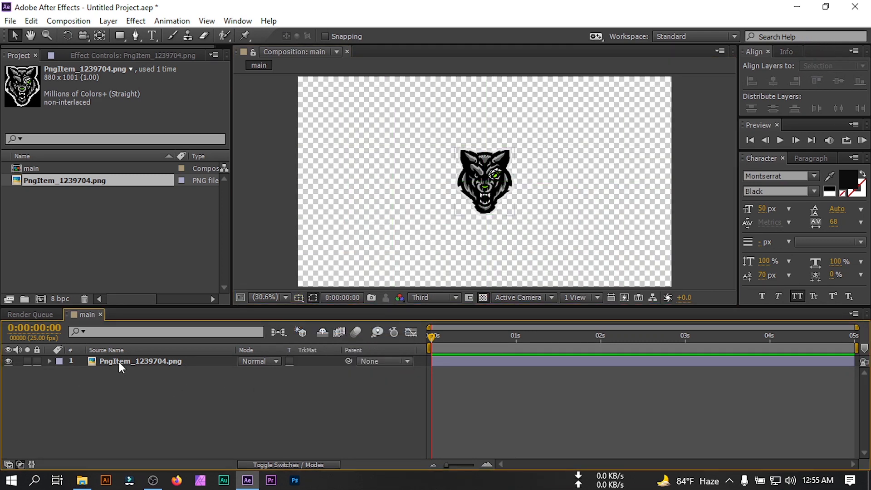
right_click(118, 361)
left_click(155, 401)
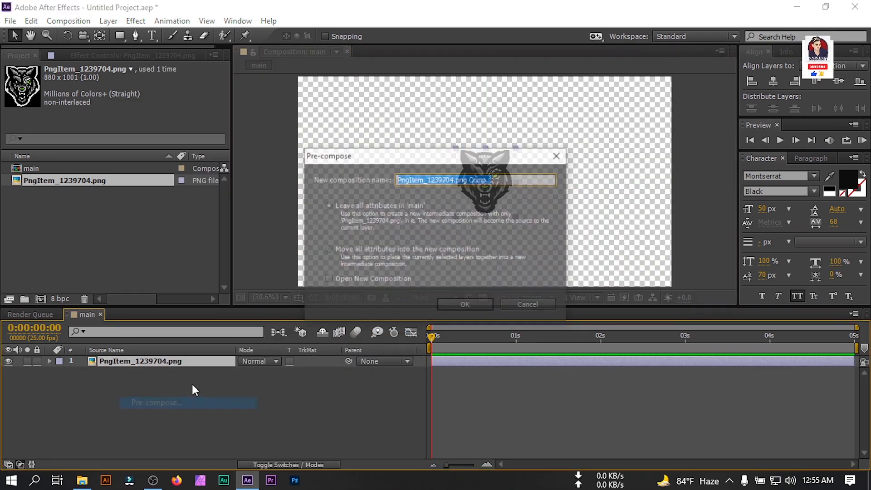
type("Logo Holder")
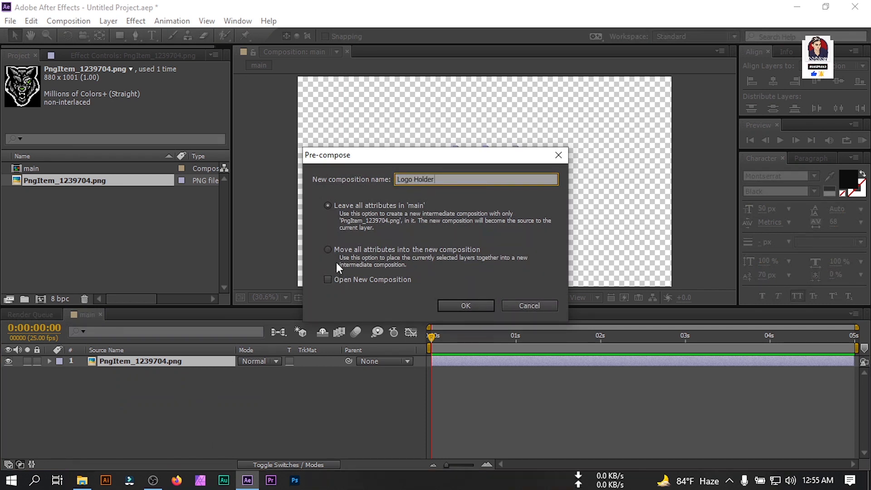
left_click(329, 249)
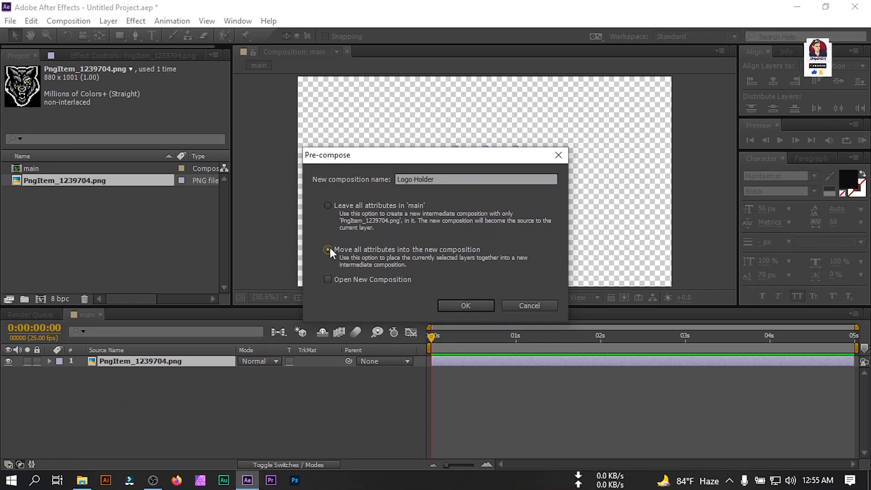
left_click(467, 306)
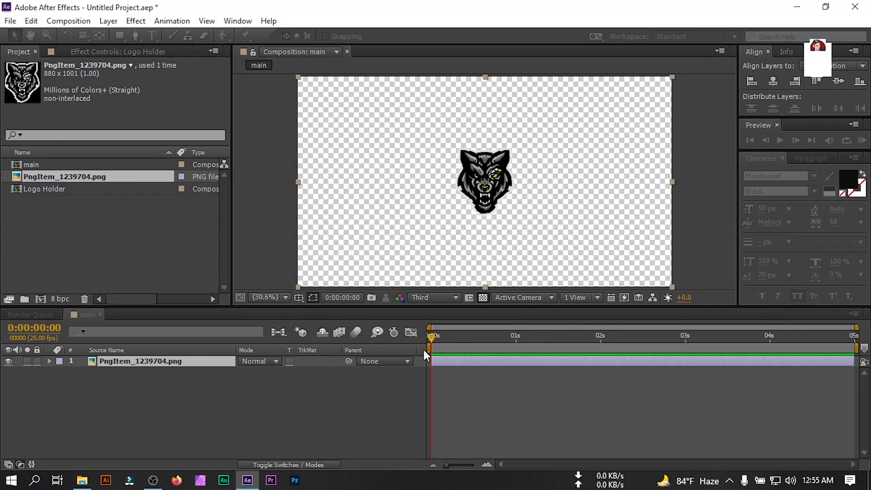
- Create a black 1920 x 1080 px solid named Background and place it beneath the Logo Holder layer
left_click(99, 377)
right_click(102, 376)
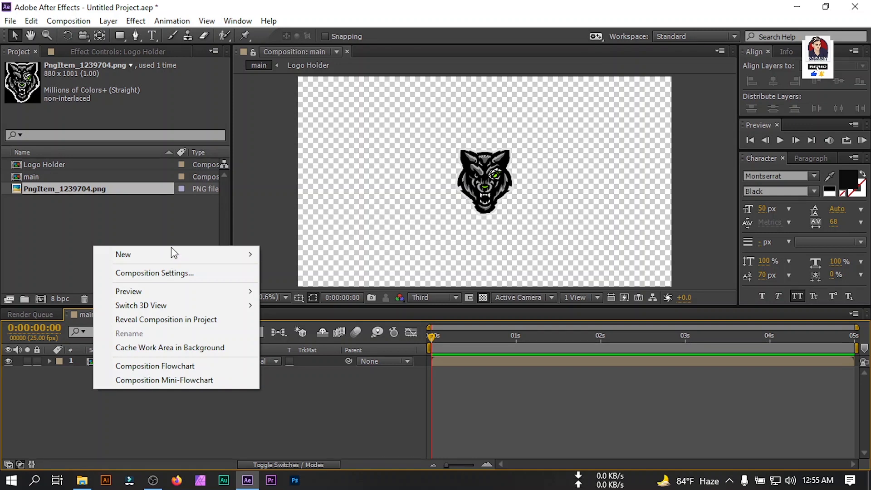
mouse_move(170, 252)
left_click(316, 289)
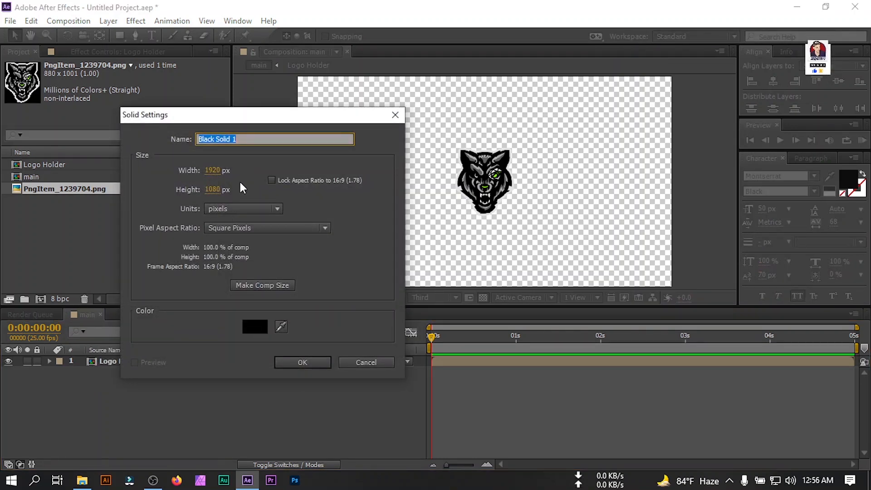
type("Background")
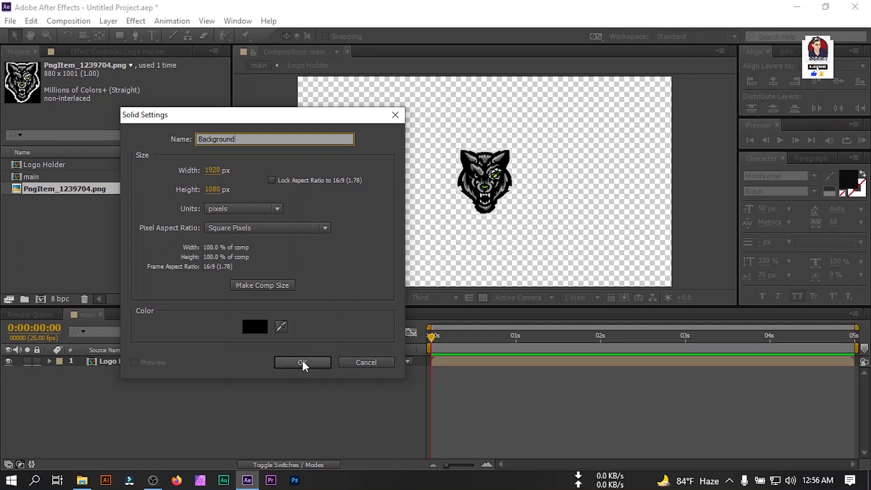
left_click(256, 327)
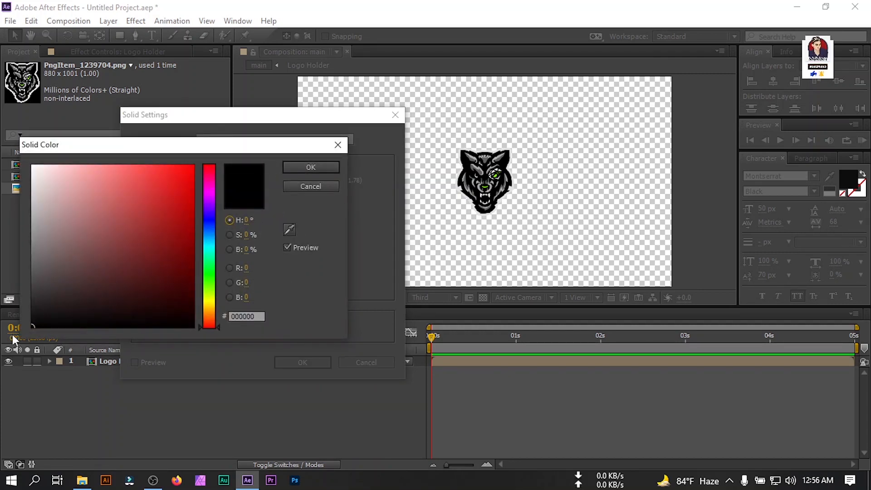
left_click(300, 167)
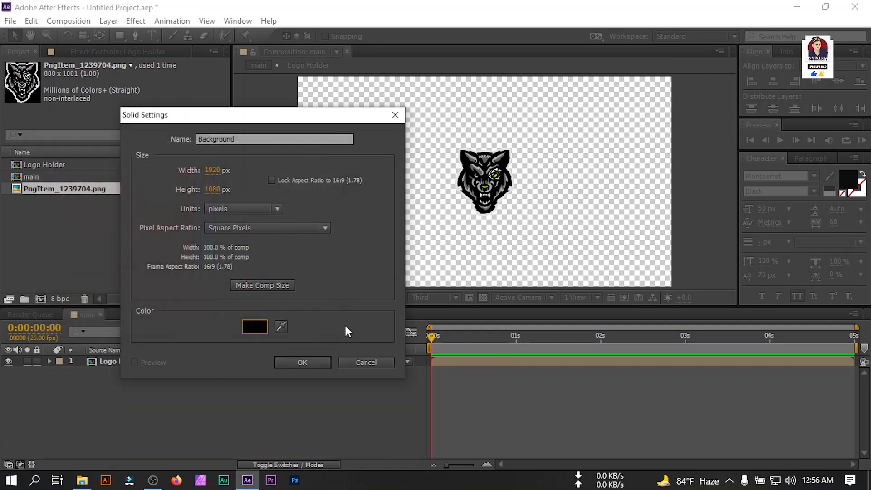
left_click(302, 363)
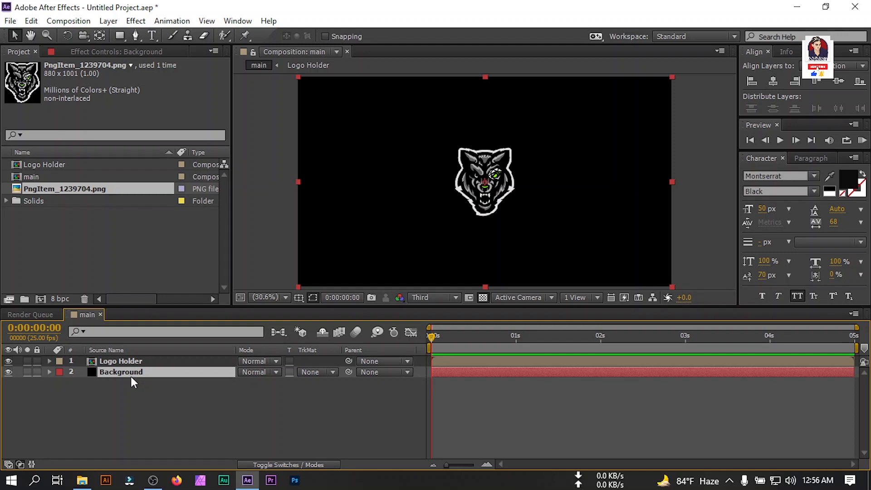
- Apply the Gradient Ramp effect to the Background layer
key("ctrl+space")
type("g")
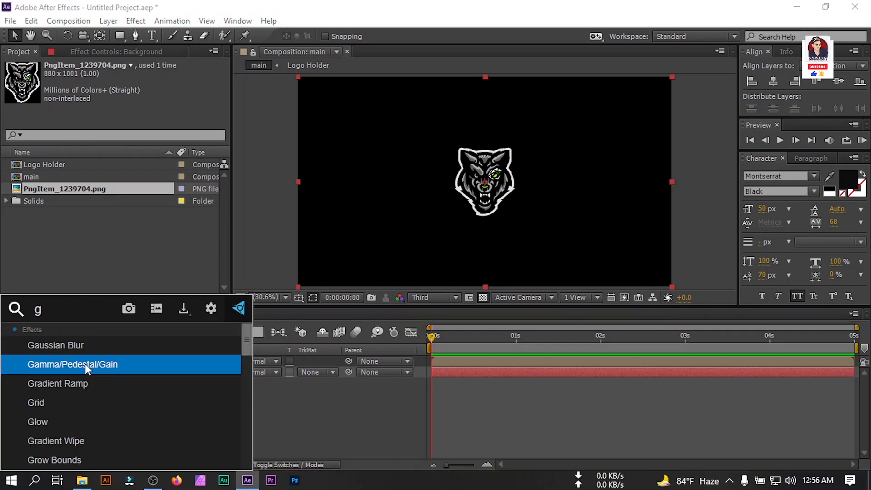
type("r")
left_click(69, 348)
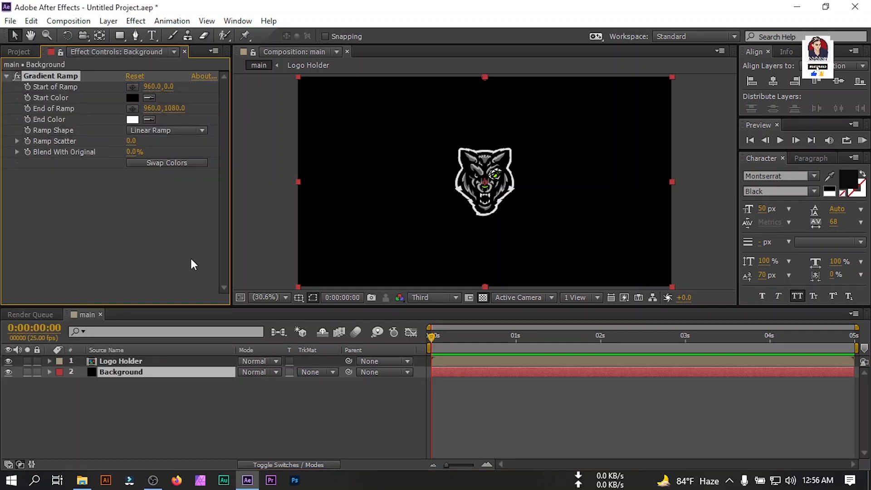
- Set the Gradient Ramp's start color to white and its end color to light grey
left_click(132, 98)
left_click_drag(136, 185, 5, 137)
left_click(311, 167)
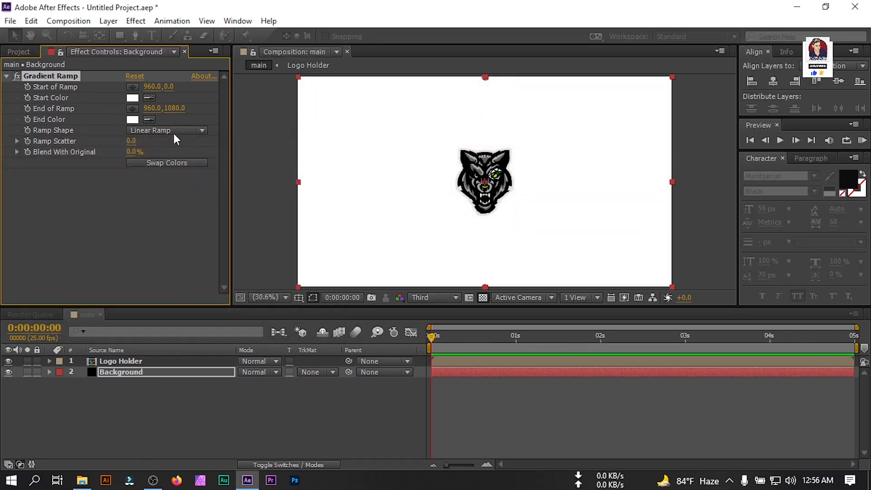
left_click(131, 119)
left_click_drag(36, 184, 20, 184)
left_click(301, 168)
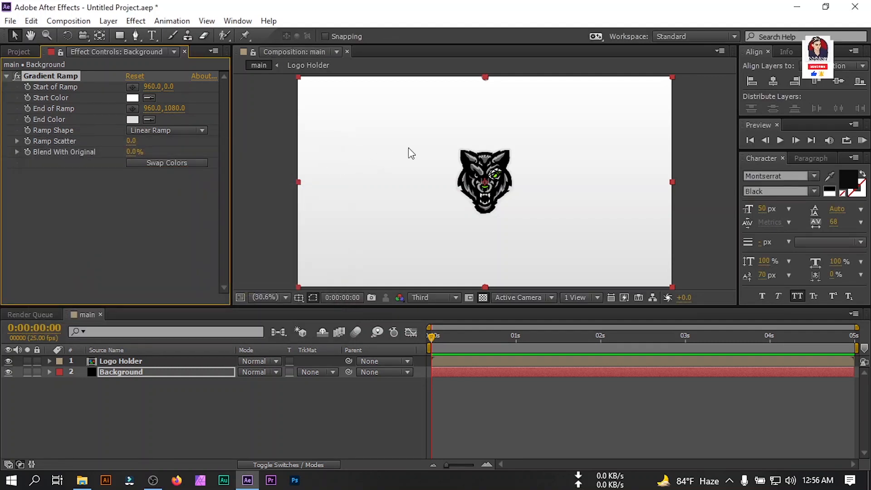
- Move the gradient's start to the composition's centre at about 960, 527 and set the ramp shape to Radial Ramp
left_click_drag(485, 77, 486, 180)
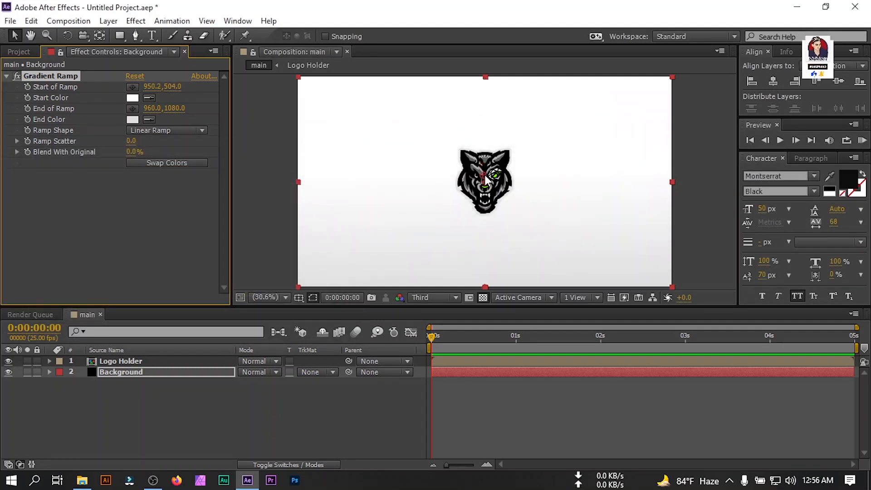
left_click(166, 131)
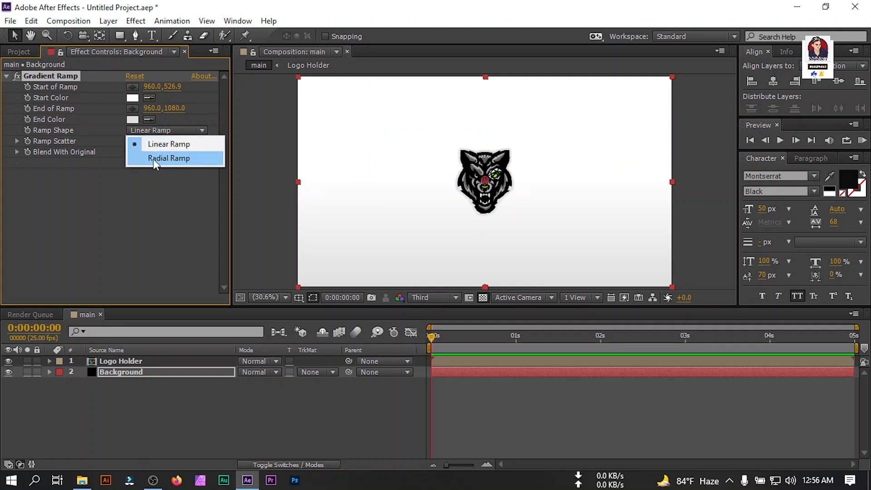
left_click(176, 159)
- Move the gradient's end outside the composition's lower-left corner, at about -210, 1056
scroll(482, 235, "down", 2)
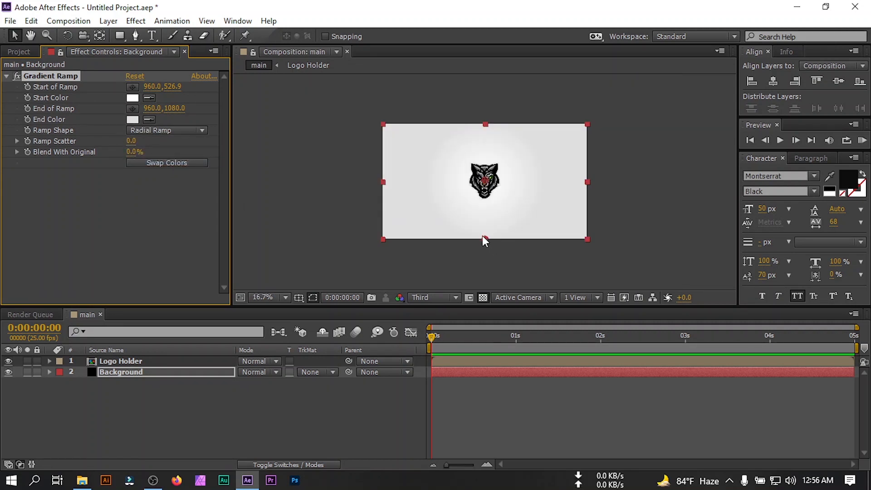
left_click_drag(484, 238, 359, 235)
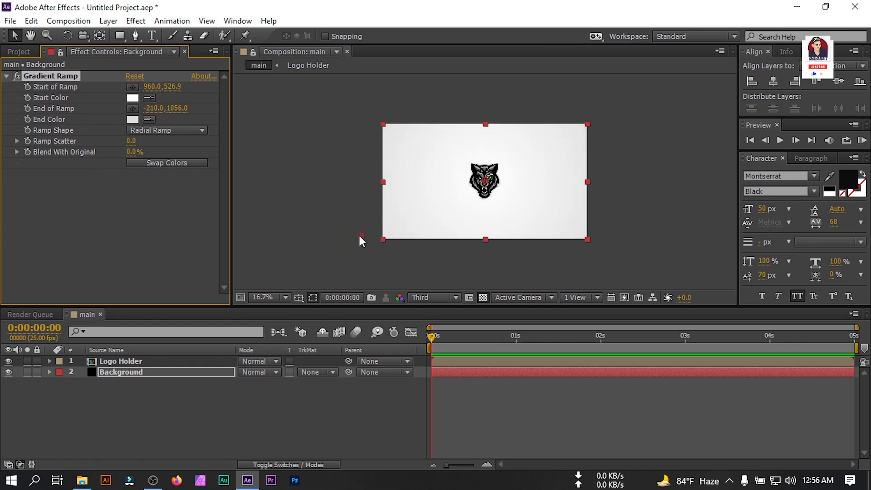
left_click(280, 301)
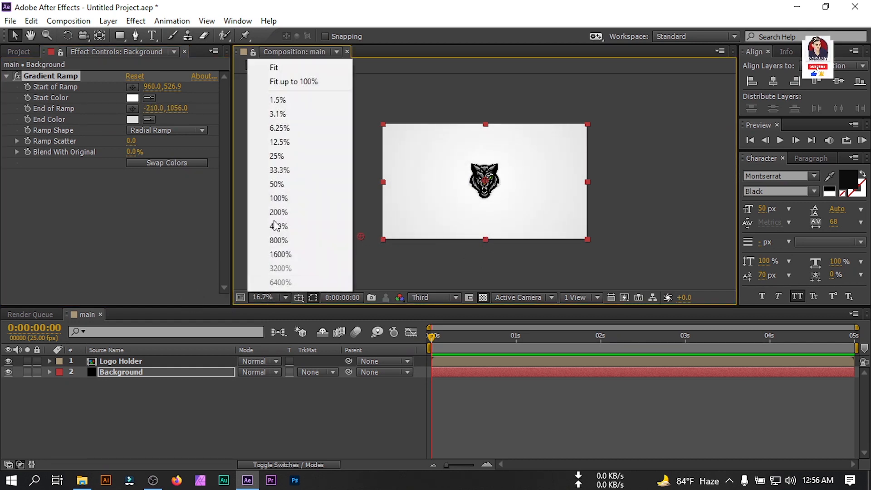
left_click(272, 82)
- Apply the Card Wipe effect to the Logo Holder layer
left_click(105, 361)
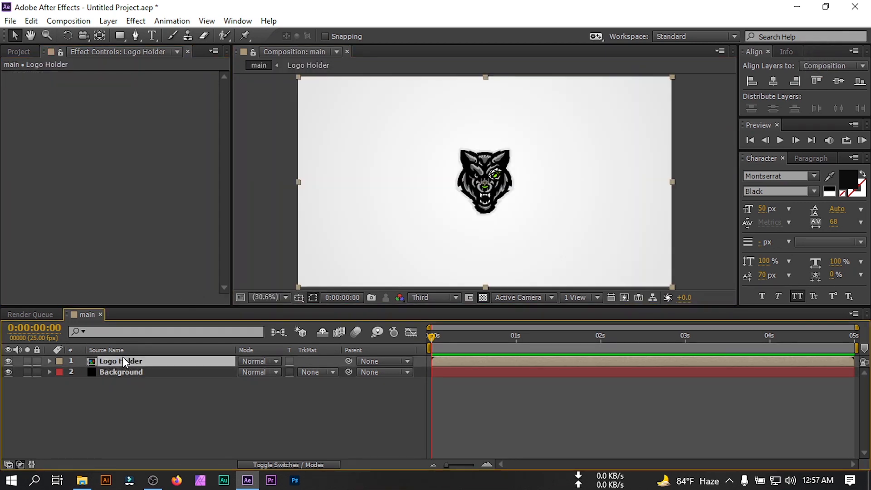
left_click(129, 385)
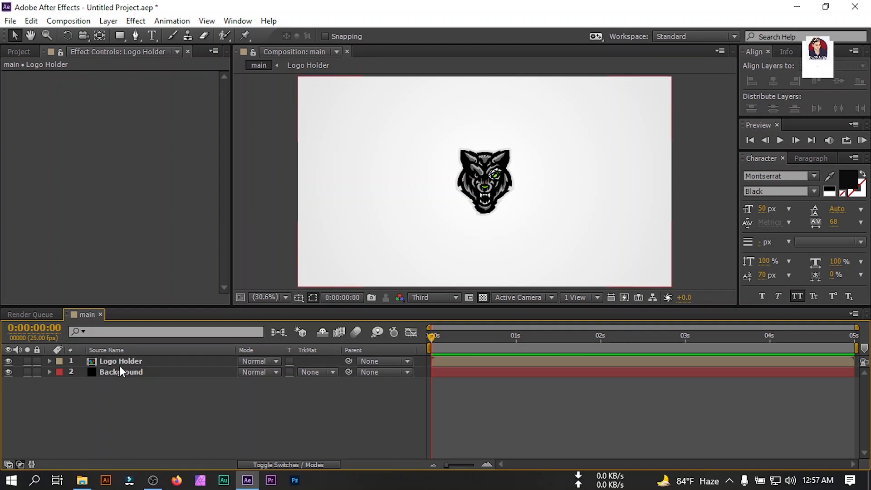
left_click(116, 361)
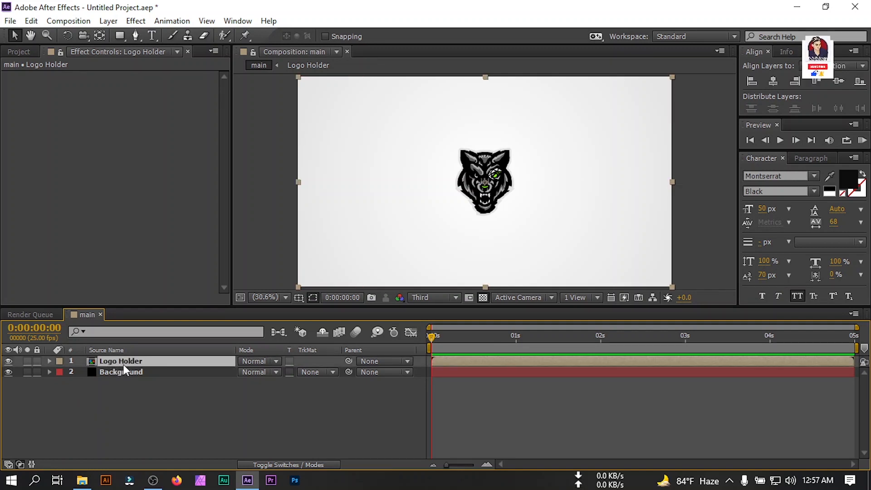
key("ctrl+space")
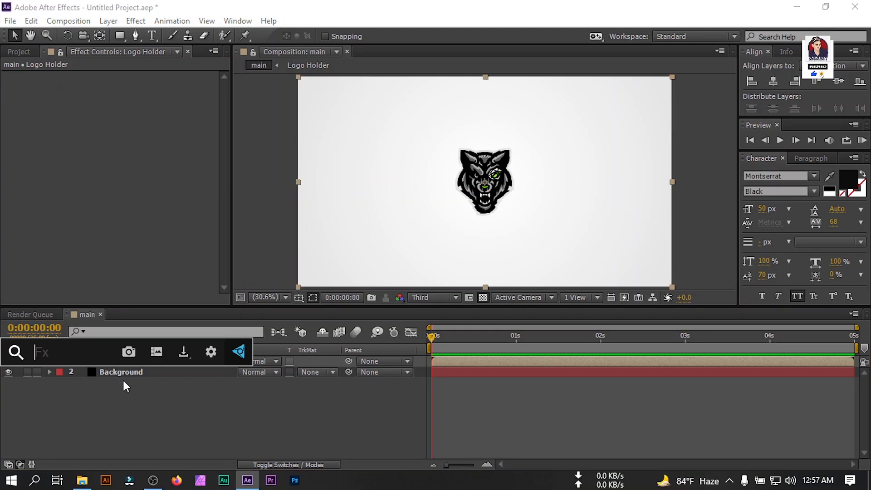
type("car")
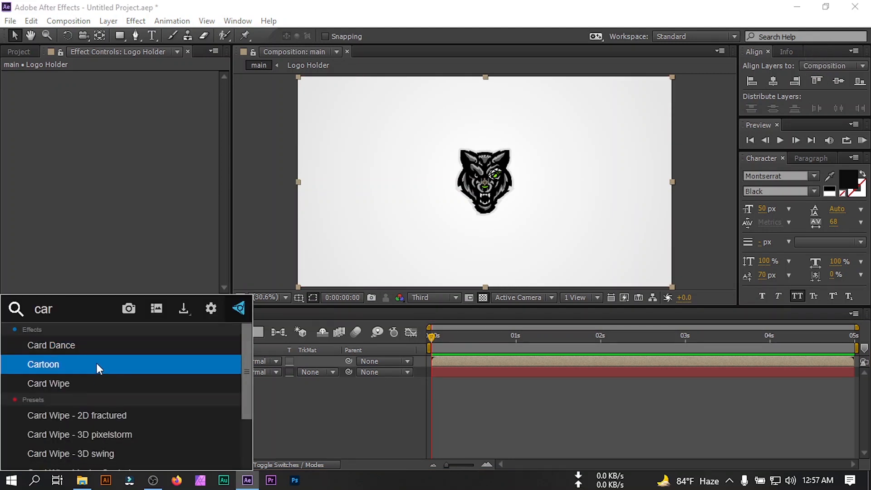
left_click(67, 383)
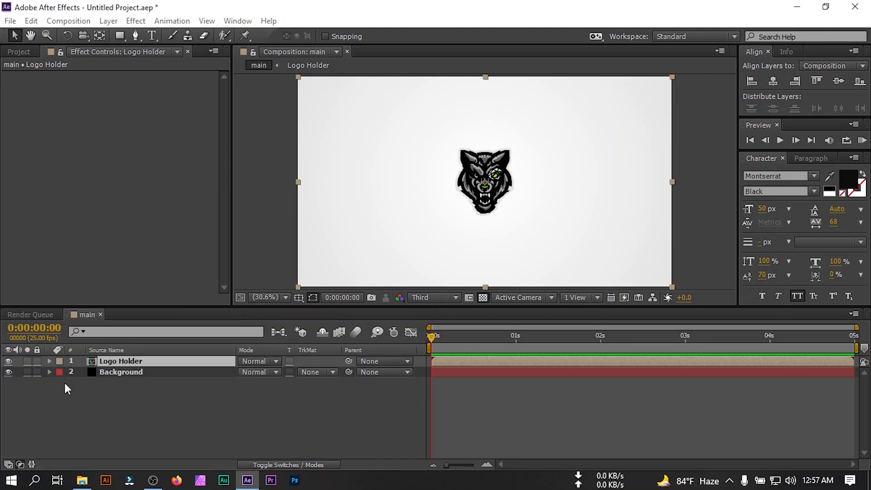
- Keyframe the Card Wipe's Transition Completion from 50% at 0 seconds to 0% at 1 second
left_click(133, 86)
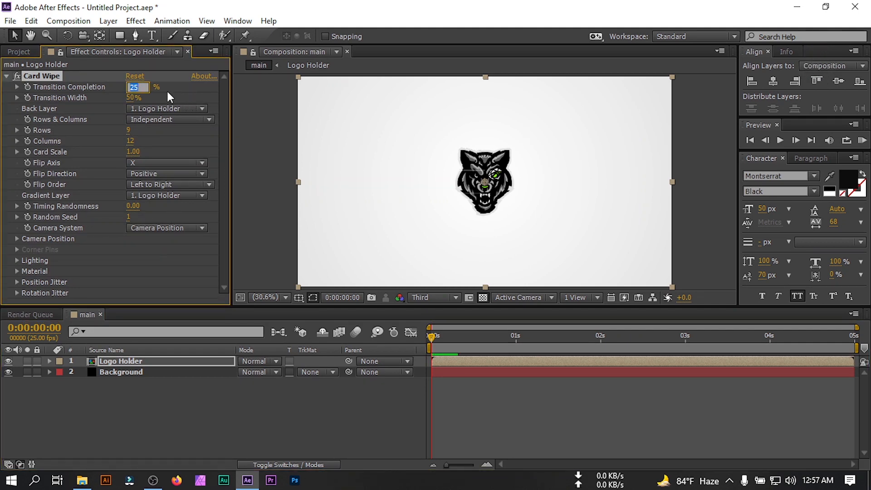
type("50")
key("Return")
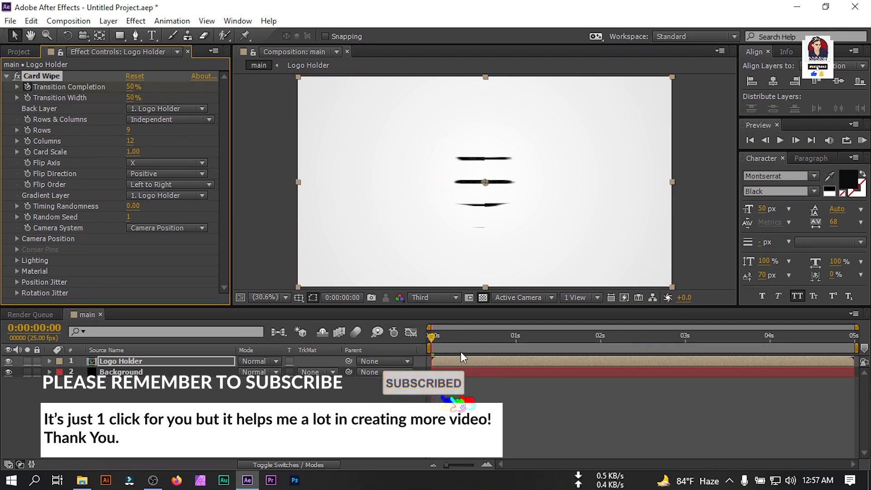
left_click(516, 344)
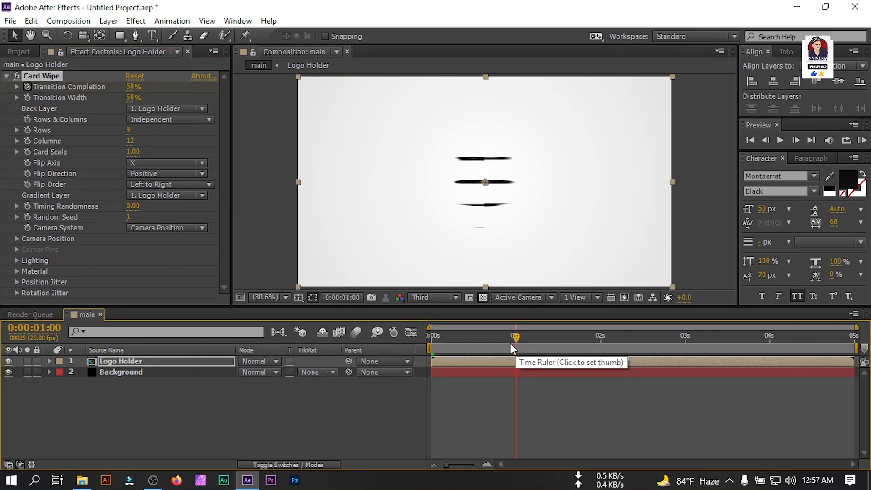
left_click(133, 87)
type("0")
key("Return")
- At 0 seconds, keyframe the Card Wipe's X Jitter Amount and Y Jitter Amount at 4 each
left_click_drag(513, 339, 414, 341)
left_click(18, 99)
left_click(18, 99)
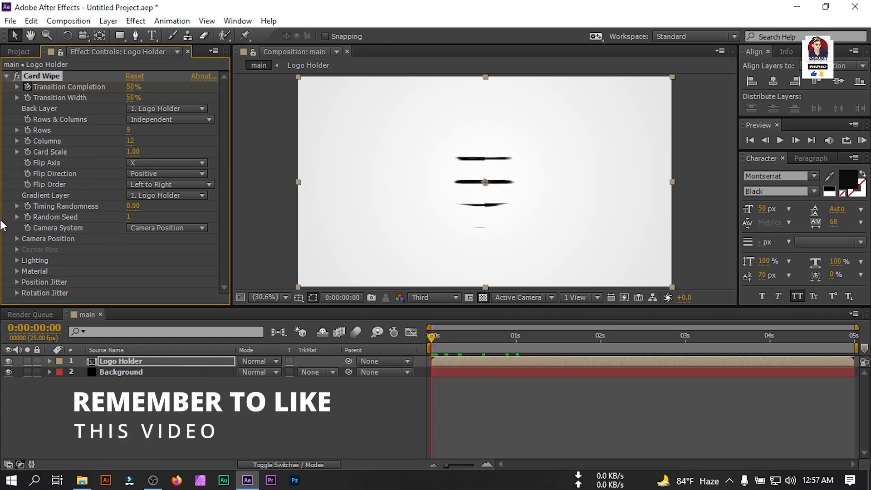
left_click(16, 281)
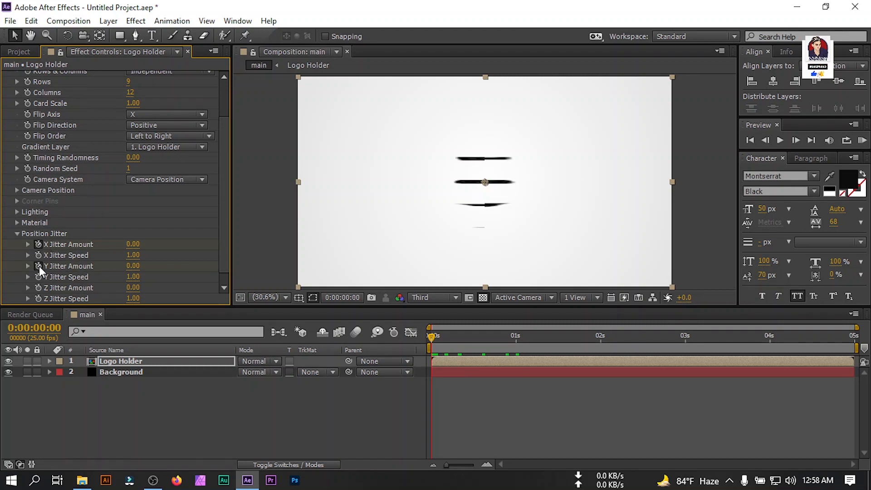
left_click(133, 245)
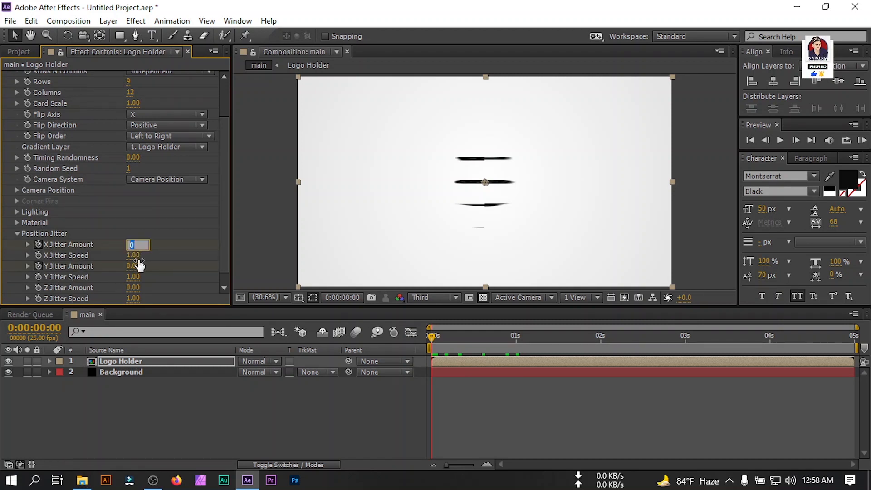
type("4")
left_click(134, 266)
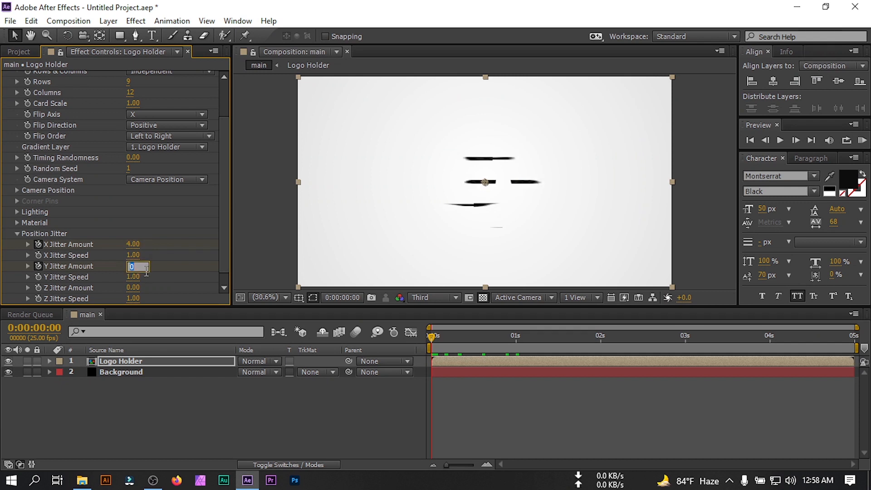
type("4")
key("Return")
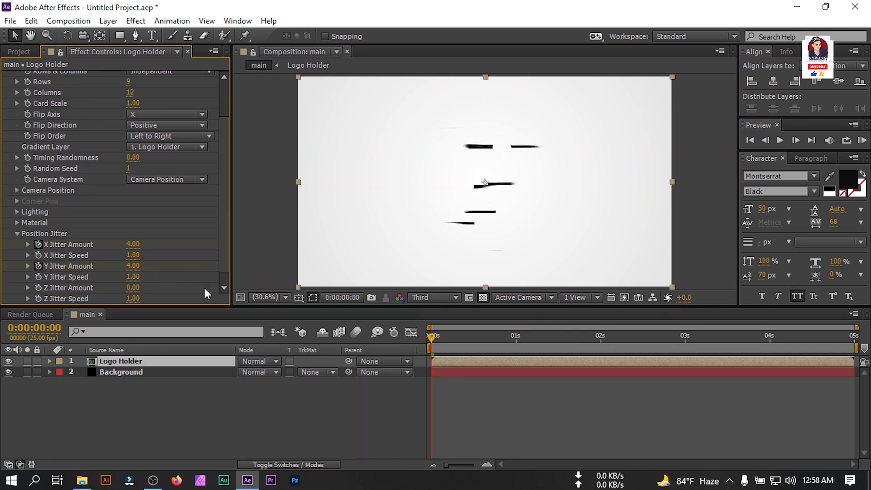
- At 1 second, set the Card Wipe's X Jitter Amount and Y Jitter Amount keyframes to 0
left_click(516, 344)
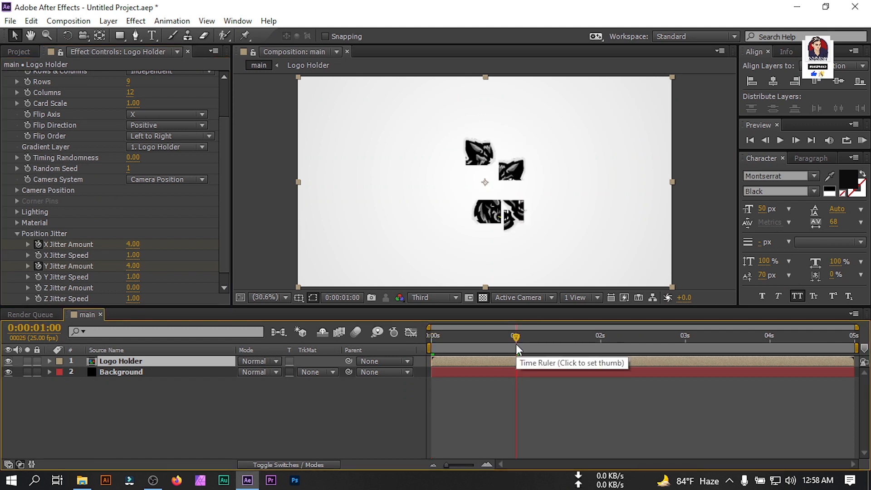
key("u")
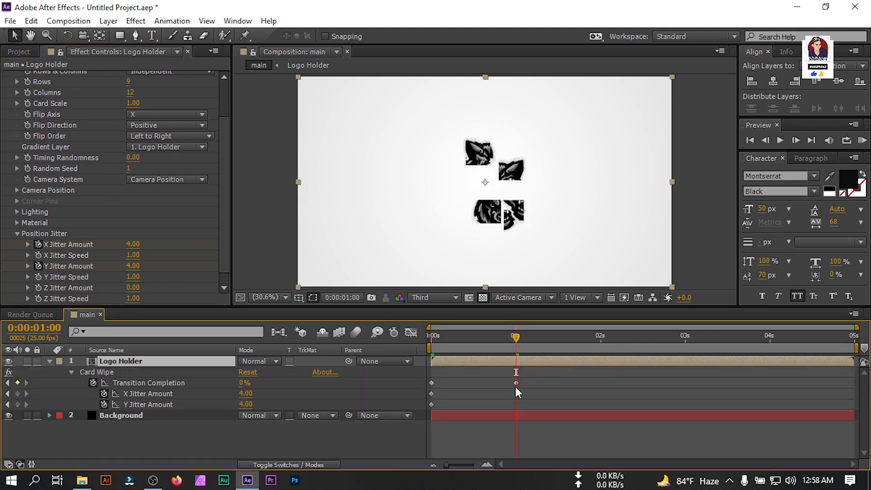
left_click(133, 244)
type("0")
key("Return")
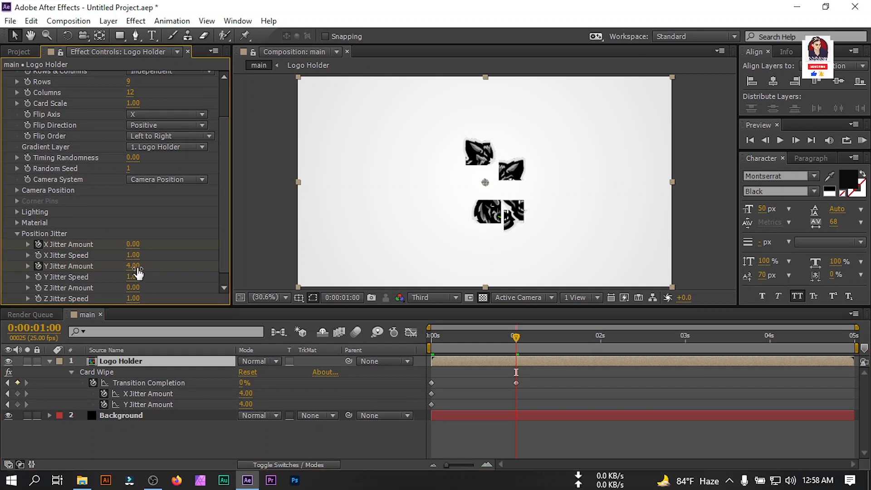
left_click(134, 267)
key("Return")
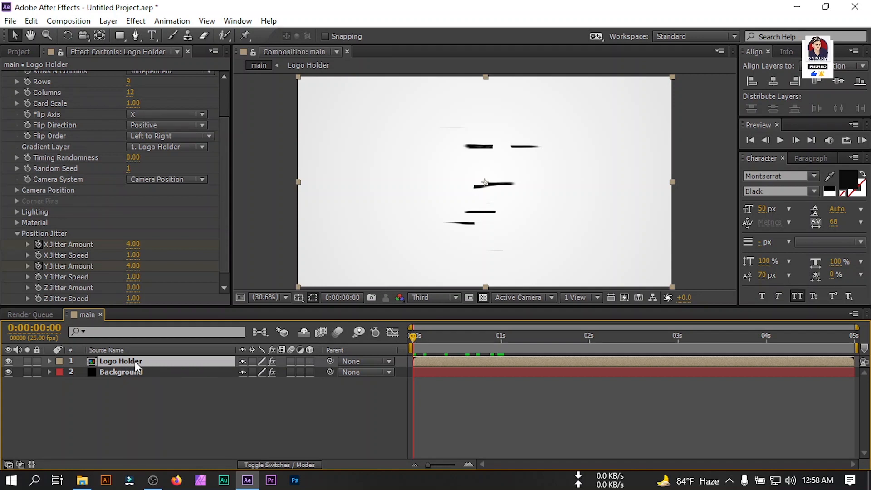
- Make the Logo Holder layer 3D and keyframe its Scale from 300% at 0 seconds to 100% at 1 second
left_click(309, 361)
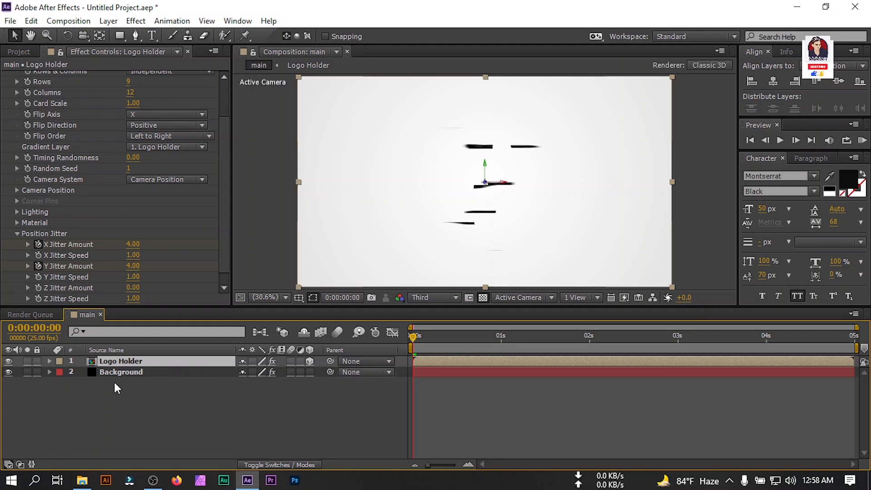
key("s")
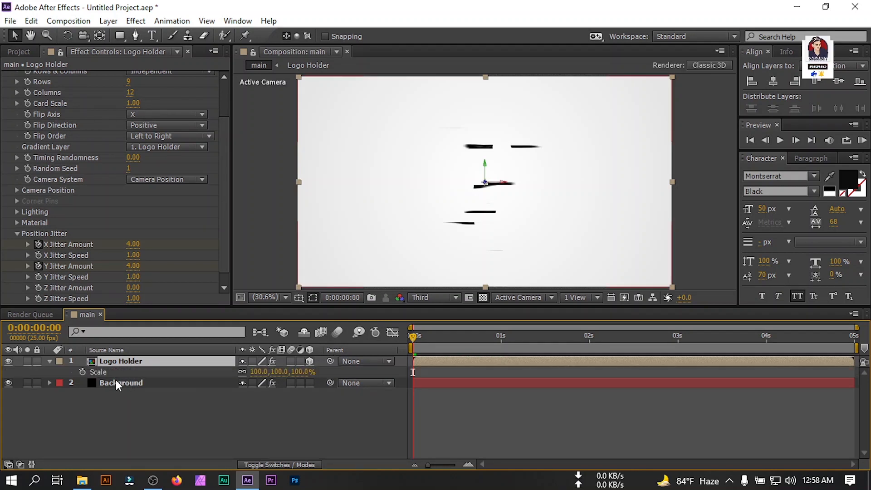
left_click(502, 346)
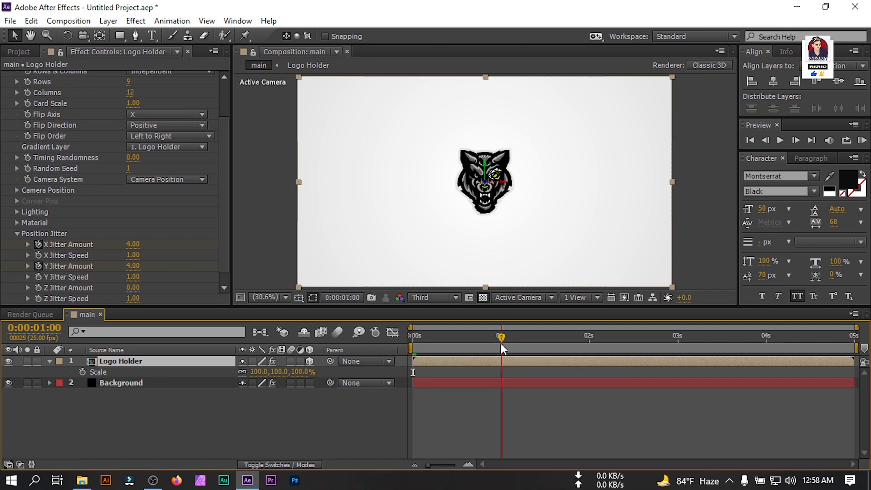
left_click(82, 372)
left_click_drag(499, 342, 414, 338)
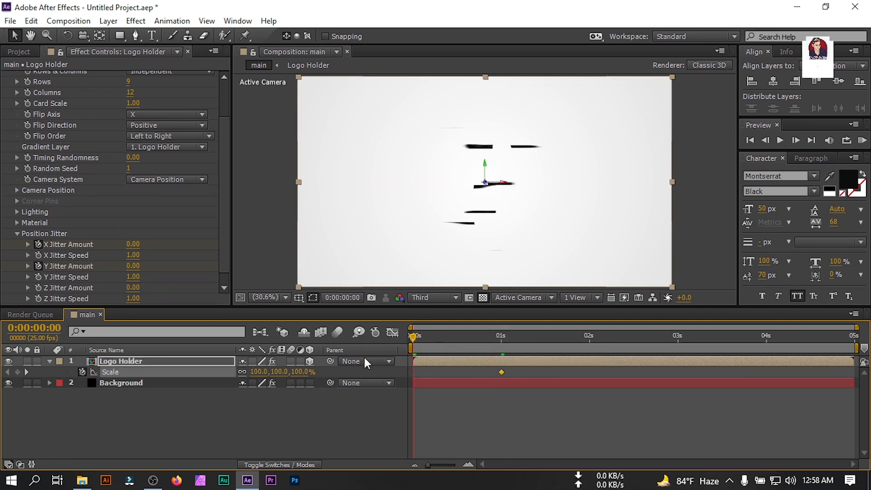
left_click(260, 372)
type("300")
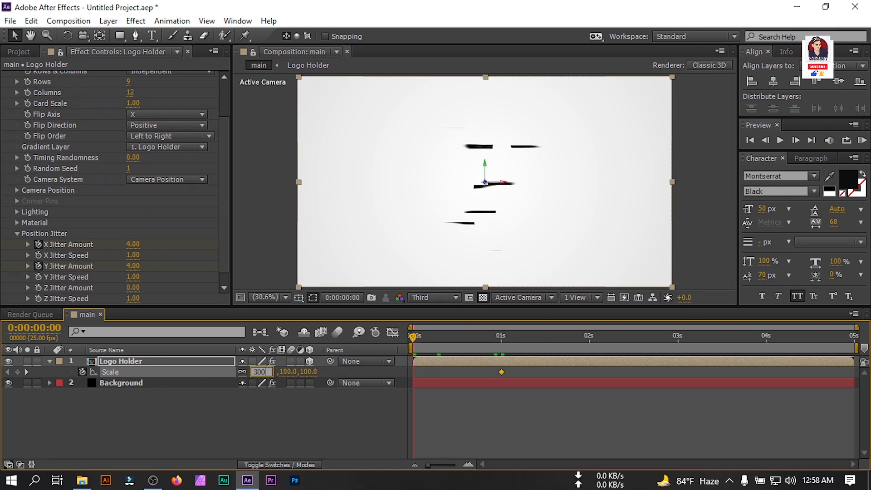
key("Return")
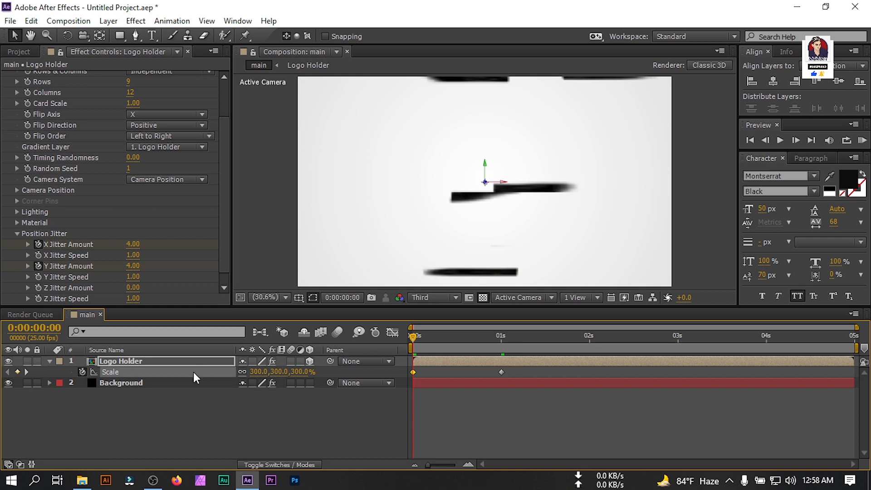
- Keyframe the Logo Holder layer's Y Rotation from -180° at 0 seconds to 0° at 1 second
key("r")
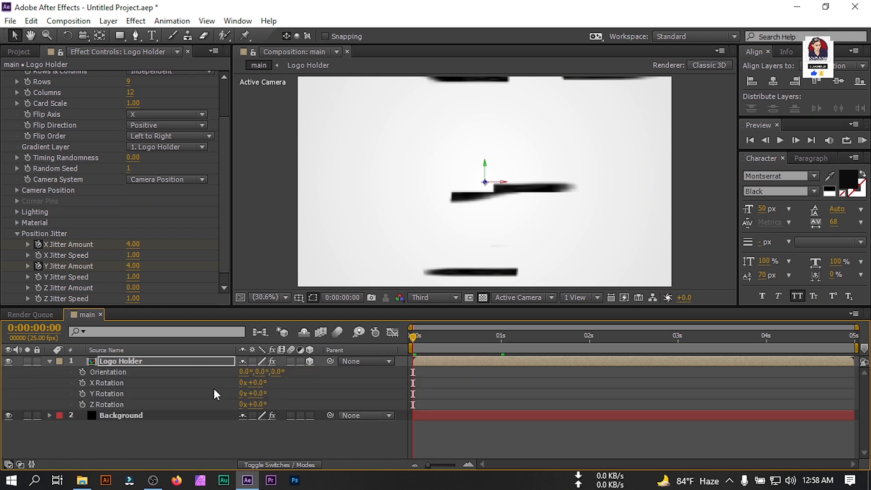
left_click(82, 394)
left_click(255, 393)
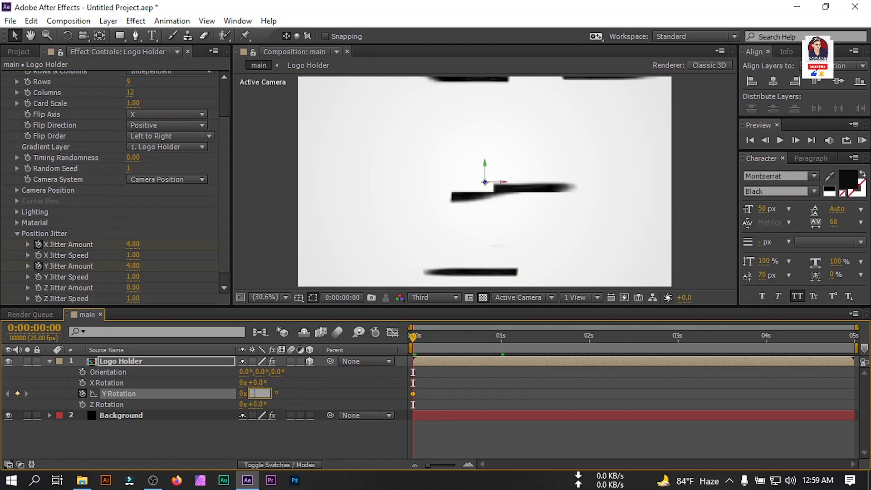
type("-180")
key("Return")
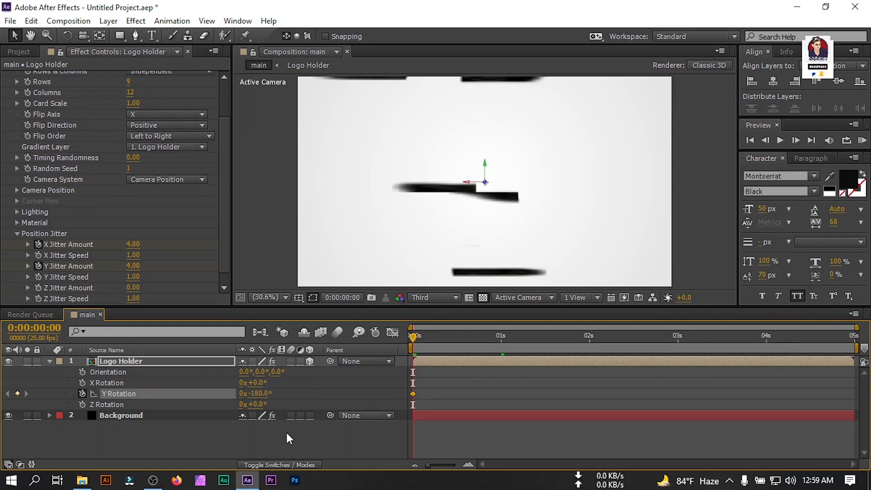
left_click(500, 344)
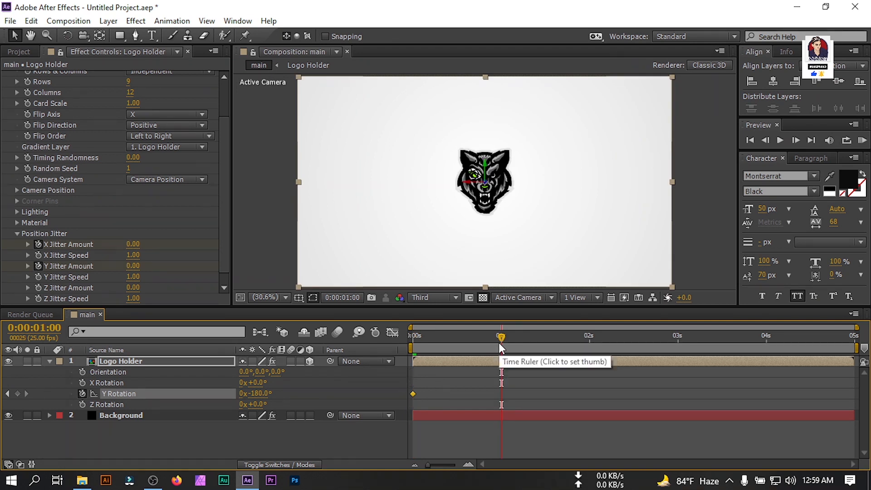
left_click(260, 394)
type("0")
key("Return")
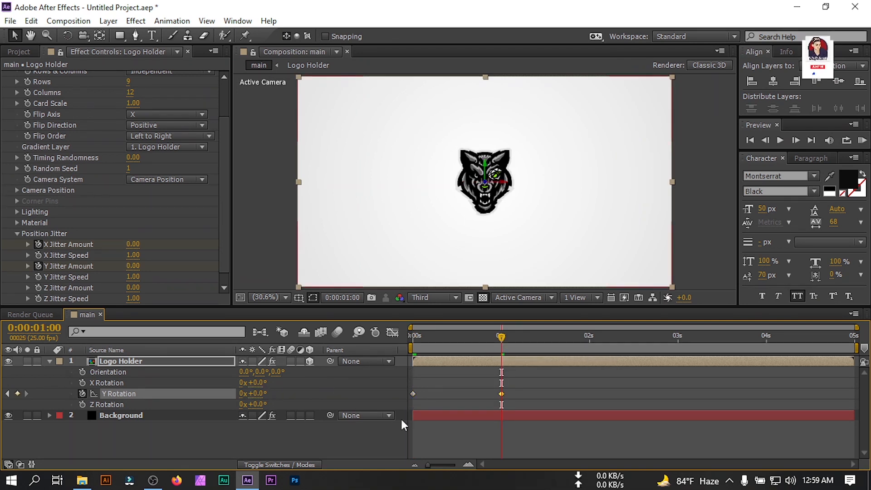
- Preview the logo animation from the start of the composition
left_click(525, 436)
left_click_drag(501, 337, 378, 353)
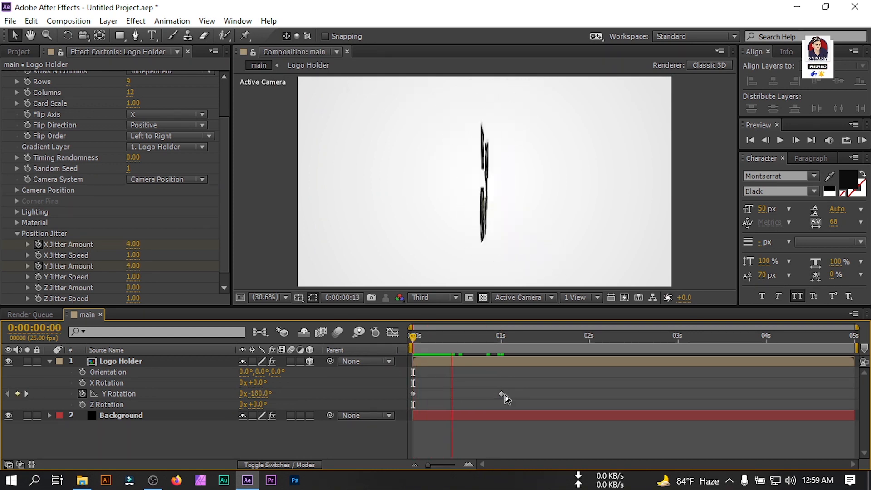
key("space")
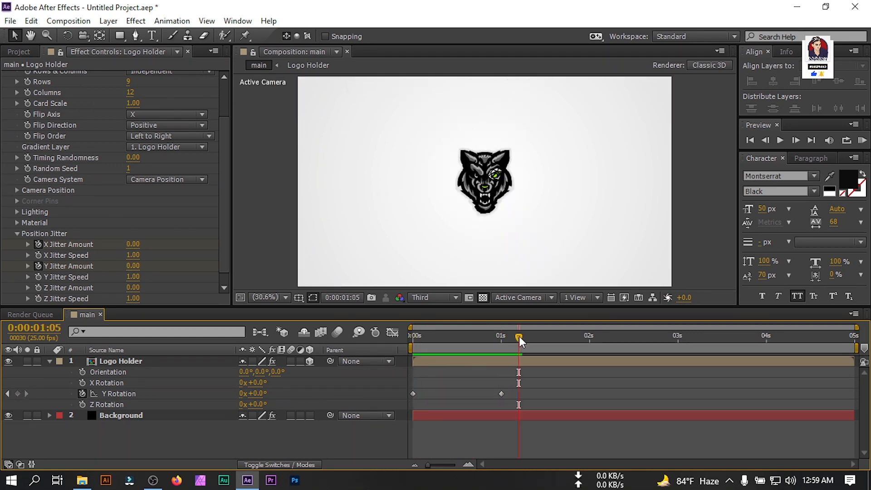
- Reveal all of the Logo Holder layer's keyframes and apply Easy Ease to them
left_click_drag(521, 340, 502, 339)
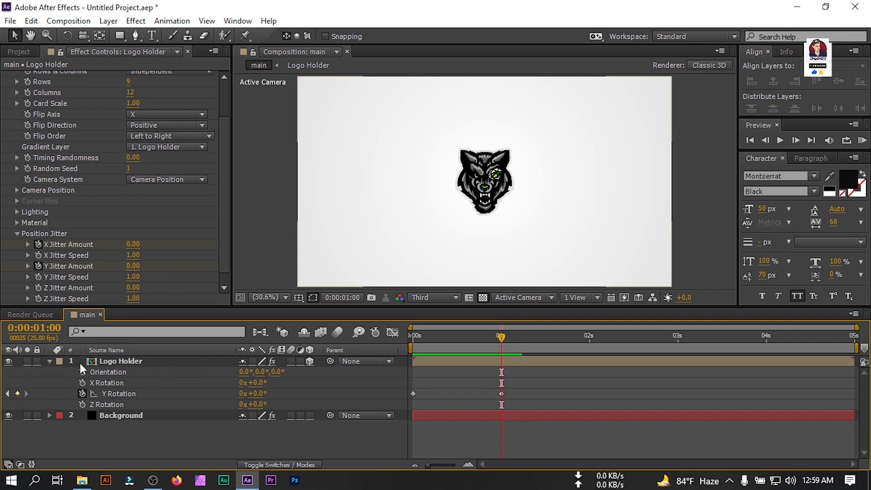
left_click(50, 361)
left_click(109, 362)
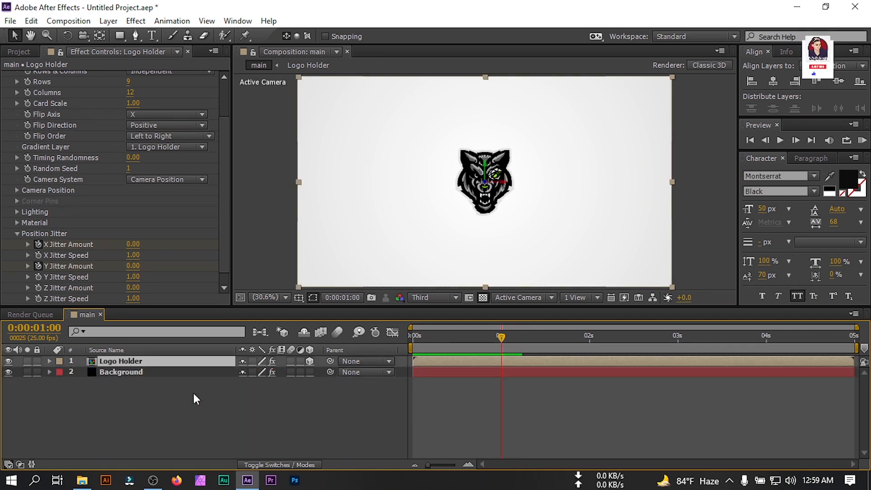
key("u")
left_click_drag(525, 374, 414, 435)
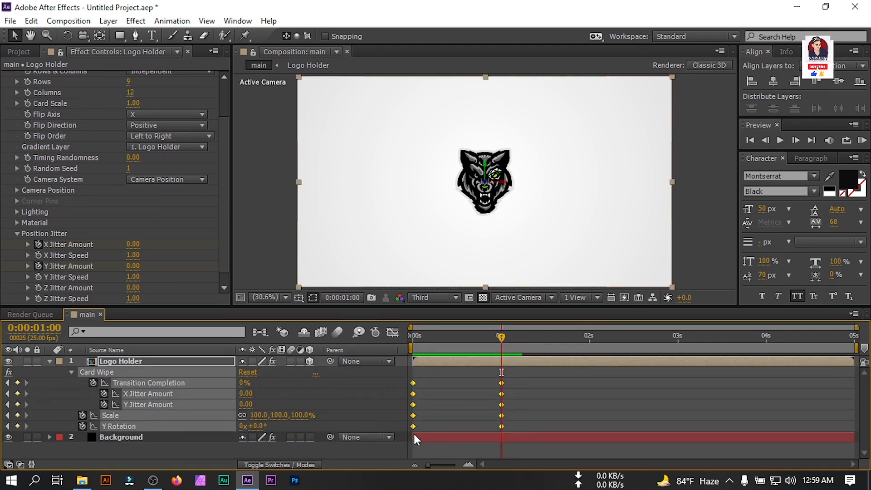
right_click(414, 425)
mouse_move(459, 413)
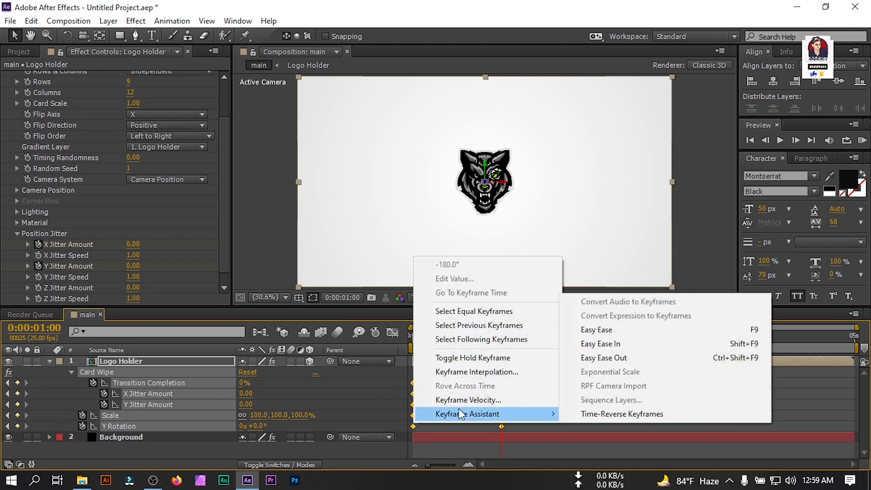
left_click(609, 334)
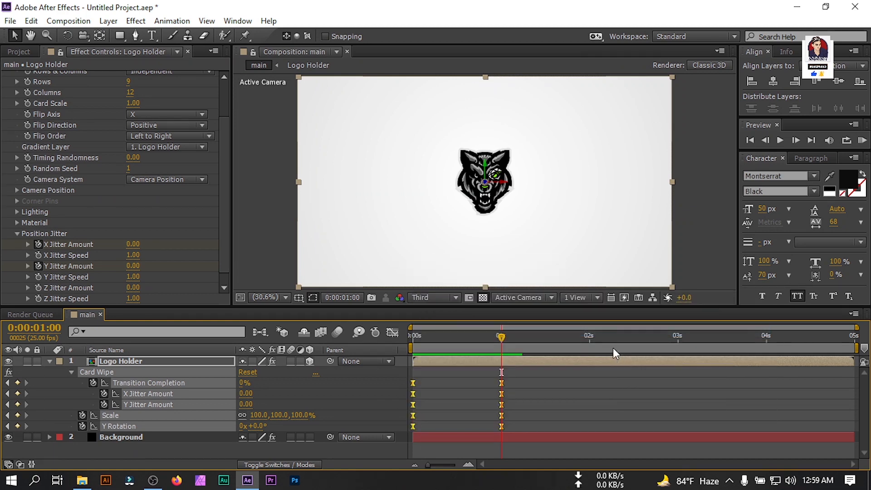
- Lengthen the incoming ease of the Logo Holder's 1-second keyframes in the speed graph so the motion peaks early and slows gradually
left_click(391, 332)
right_click(463, 385)
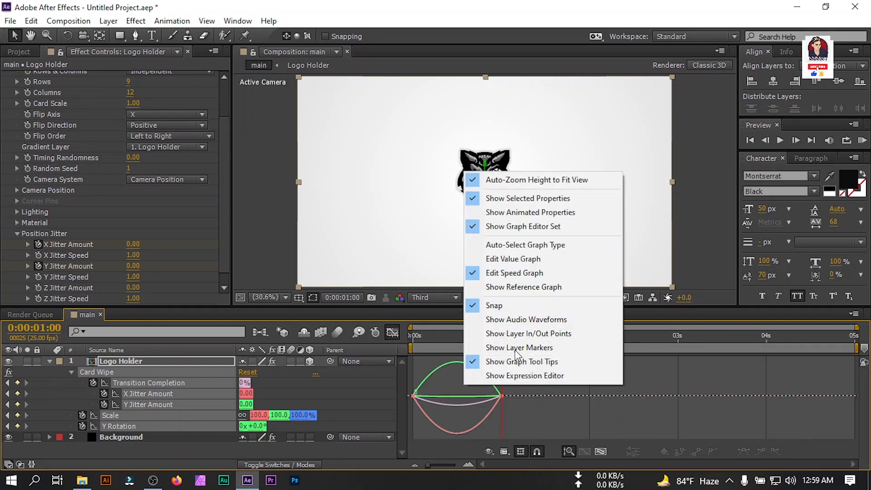
left_click(540, 413)
left_click_drag(538, 431, 465, 366)
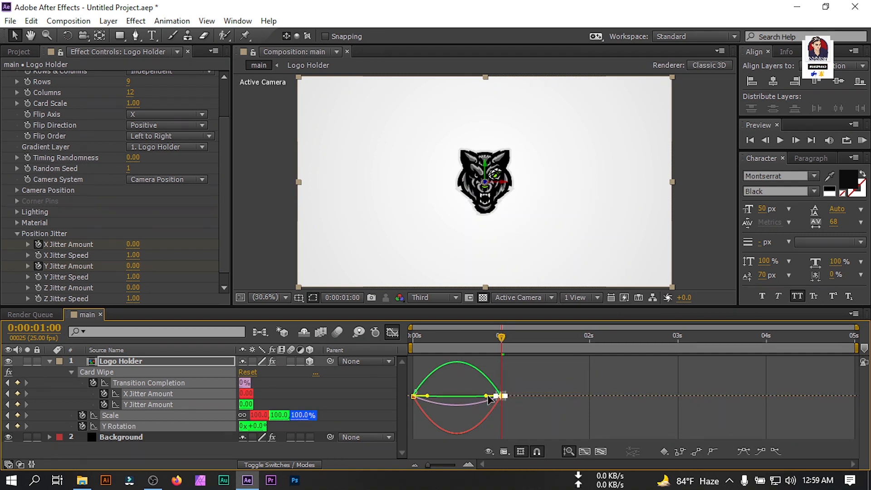
left_click_drag(486, 396, 457, 396)
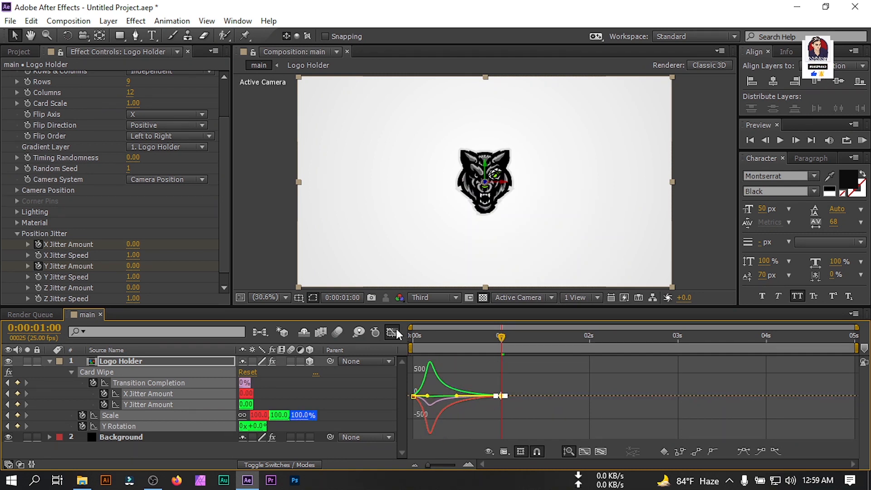
key("u")
left_click(393, 332)
- Keyframe the Logo Holder's Position at 1 second and raise it to about 960, 448.4 at 0:00:01:10, using the proportional grid
mouse_move(510, 337)
left_mouse_down()
mouse_move(420, 339)
mouse_move(500, 338)
left_mouse_up()
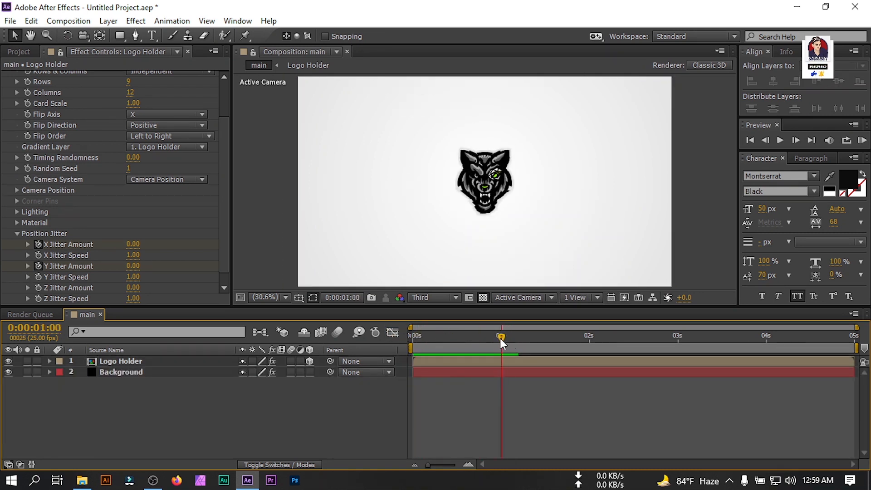
left_click(119, 358)
key("p")
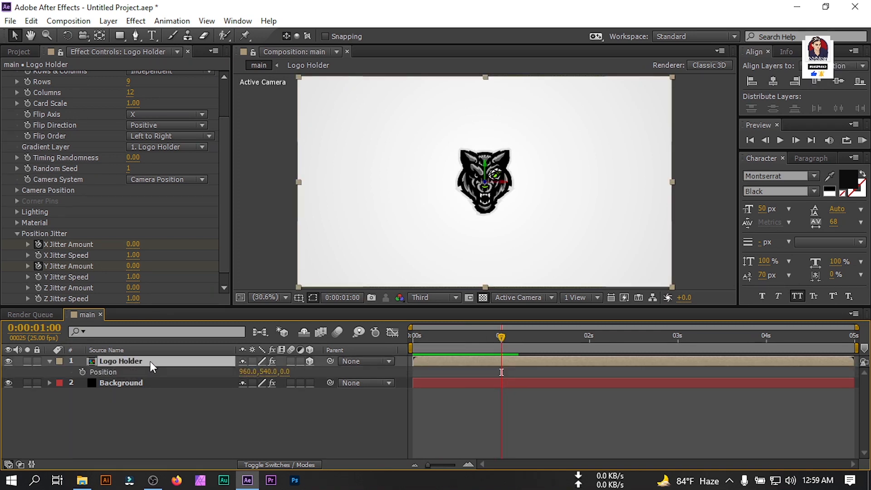
left_click(82, 372)
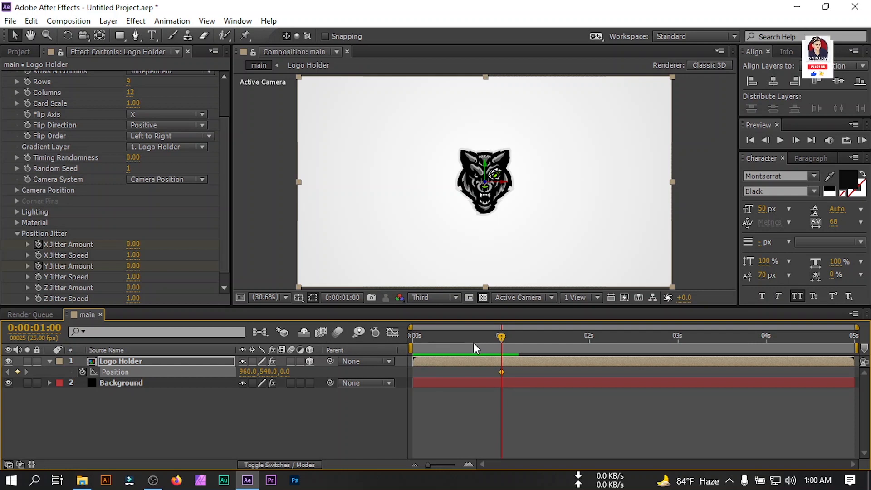
key("shift+Page_Down")
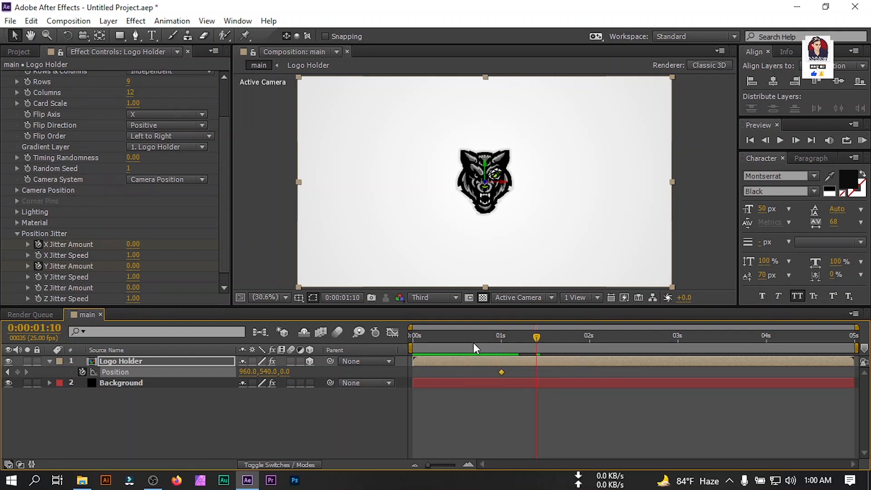
left_click(298, 297)
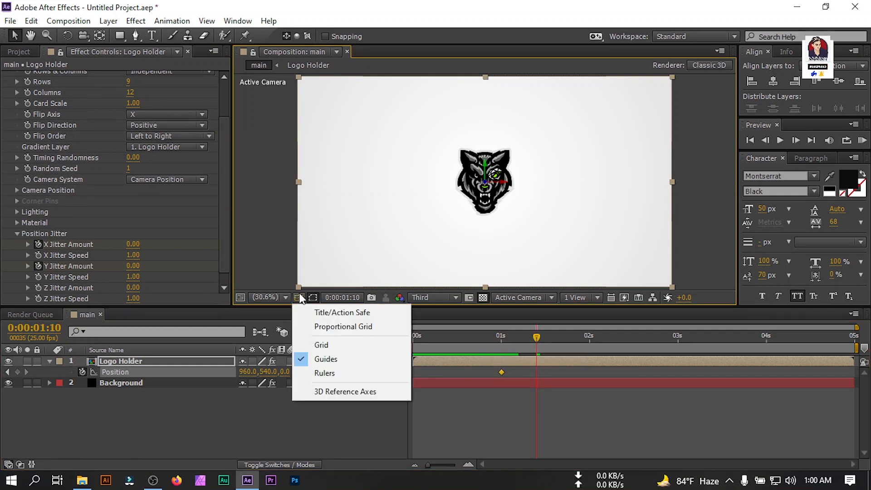
left_click(342, 327)
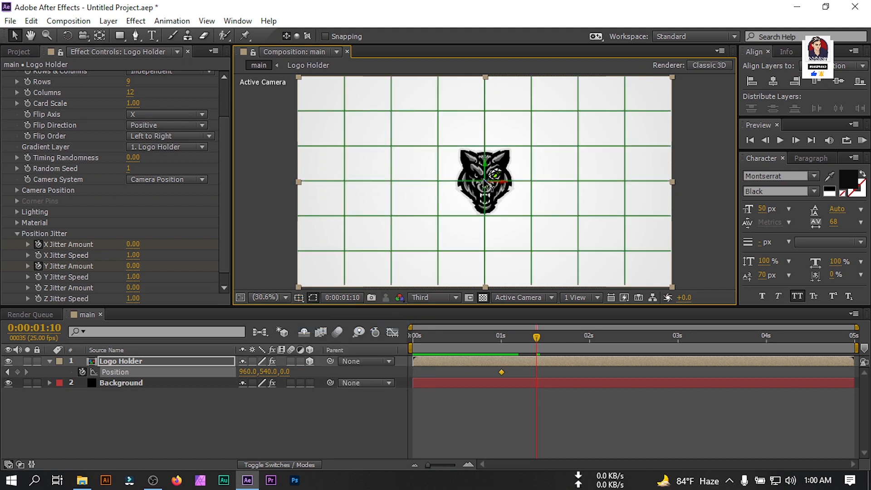
left_click_drag(487, 195, 483, 167)
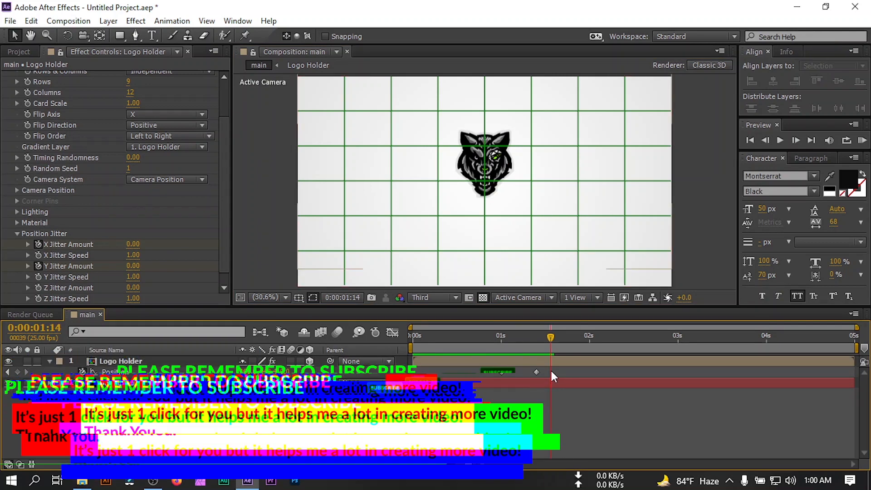
- Apply Easy Ease to both Logo Holder Position keyframes and adjust the speed graph between them
left_click_drag(561, 371, 477, 368)
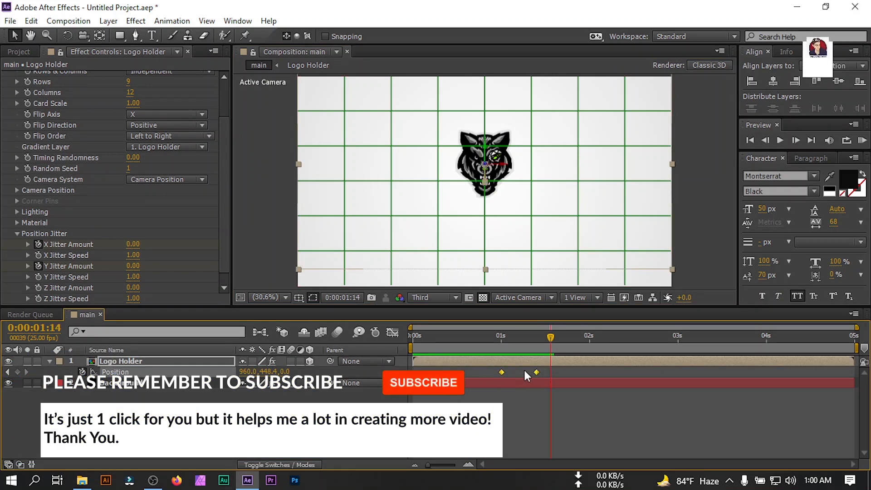
right_click(499, 372)
mouse_move(518, 364)
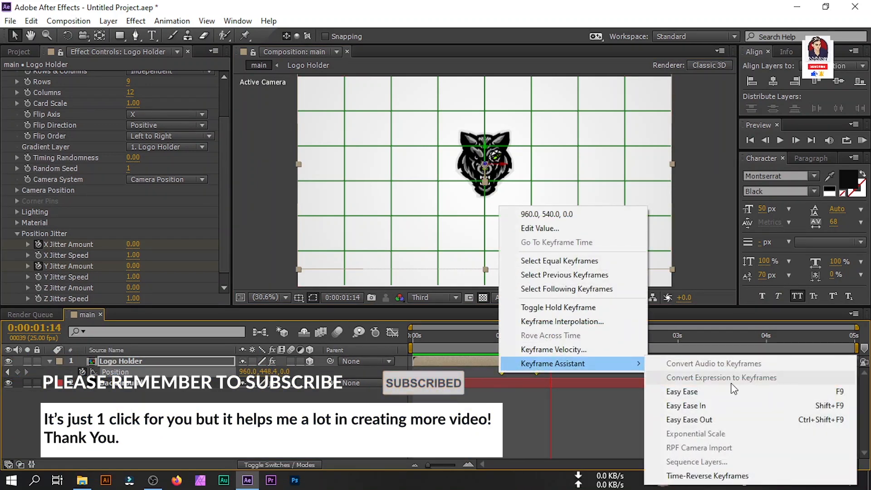
left_click(715, 391)
left_click(395, 332)
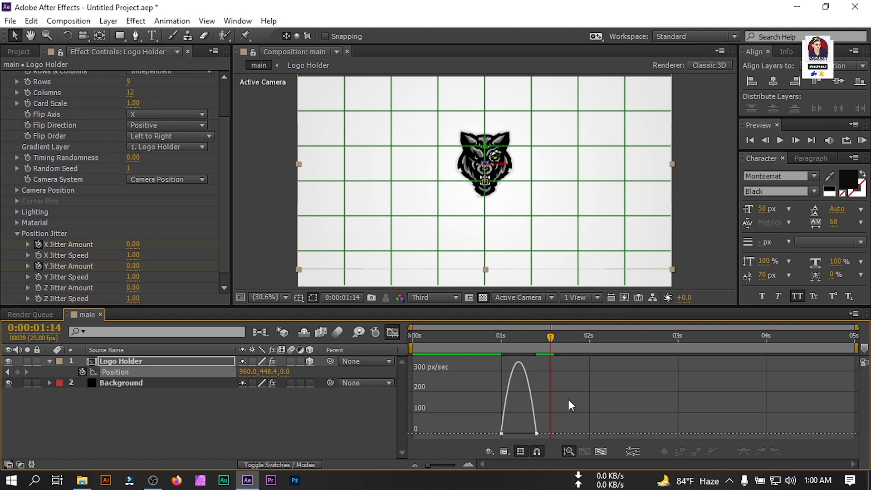
left_click_drag(514, 450, 521, 436)
left_click(390, 332)
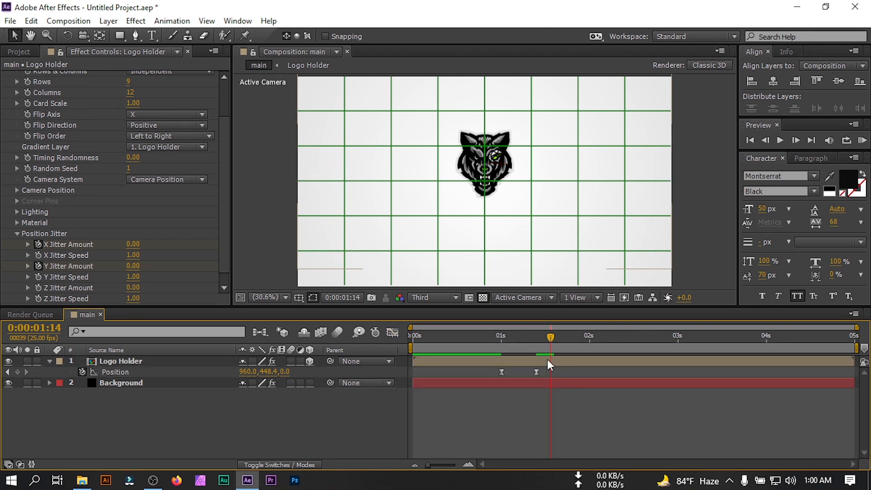
- At 0:00:01:08, add a new text layer reading "TITLE"
mouse_move(544, 335)
left_mouse_down()
mouse_move(481, 338)
mouse_move(539, 338)
left_mouse_up()
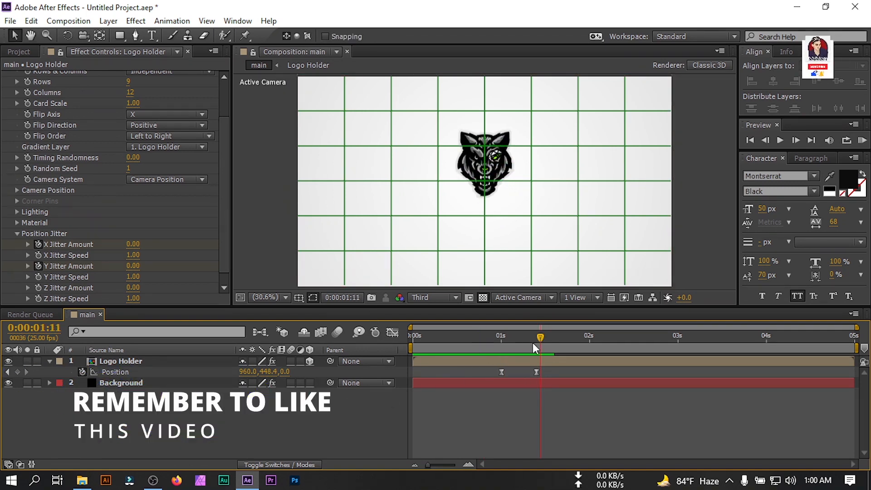
mouse_move(529, 339)
left_mouse_down()
mouse_move(502, 345)
mouse_move(527, 340)
left_mouse_up()
left_click(50, 362)
right_click(123, 400)
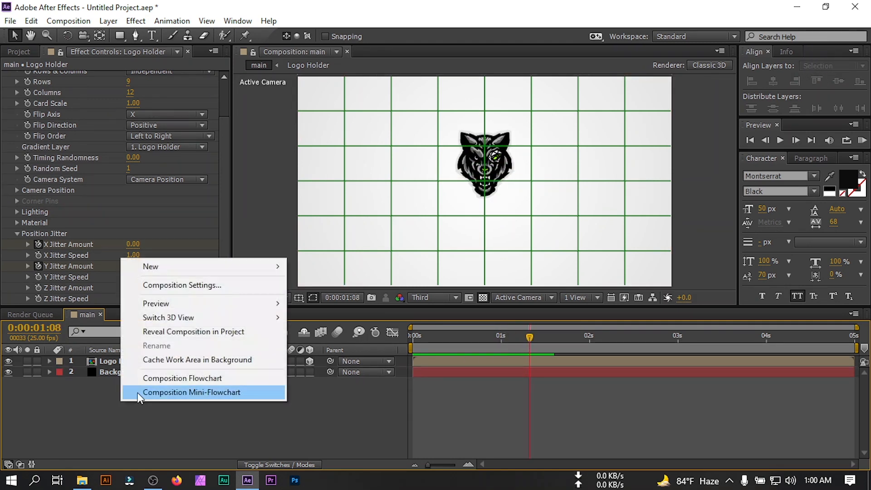
mouse_move(199, 268)
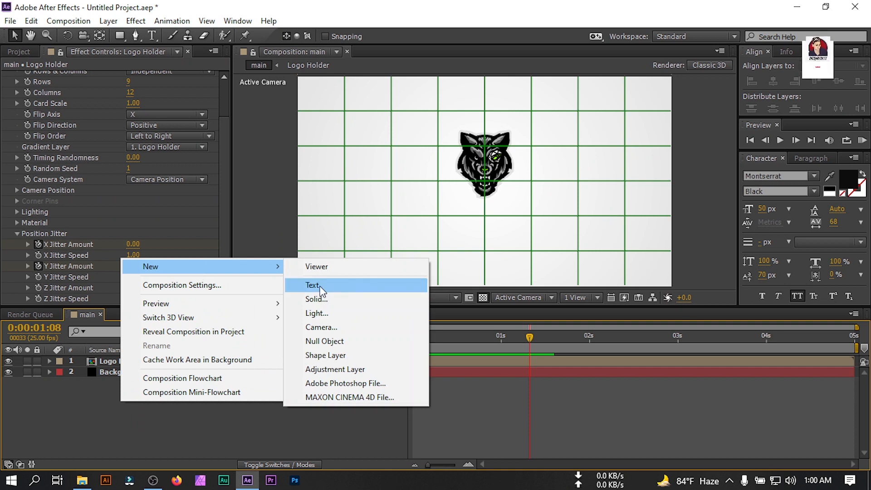
left_click(308, 284)
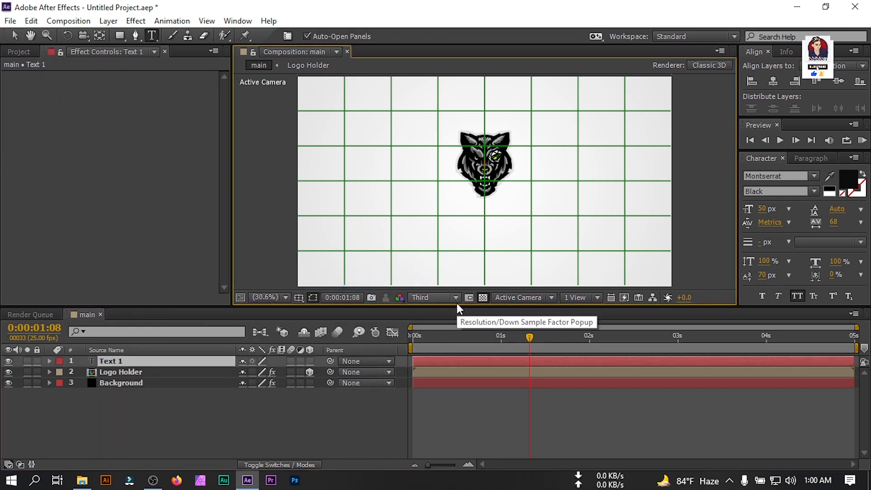
type("TITLE")
left_click(14, 36)
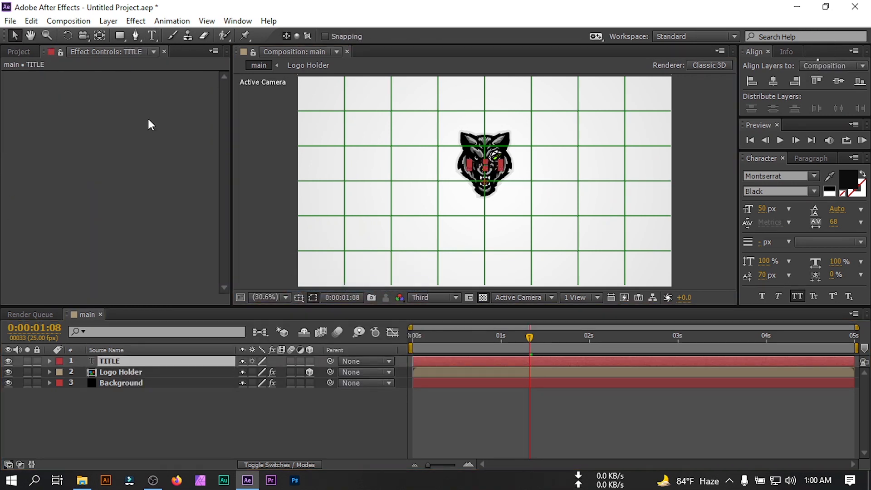
- Place the TITLE text just below the wolf logo at a font size of 71 px, and hide the proportional grid
left_click_drag(496, 161, 496, 208)
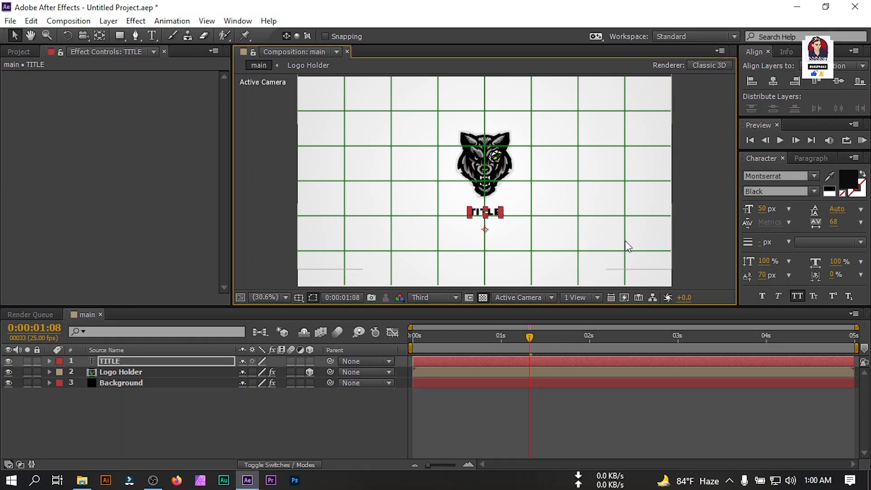
left_click_drag(761, 211, 774, 209)
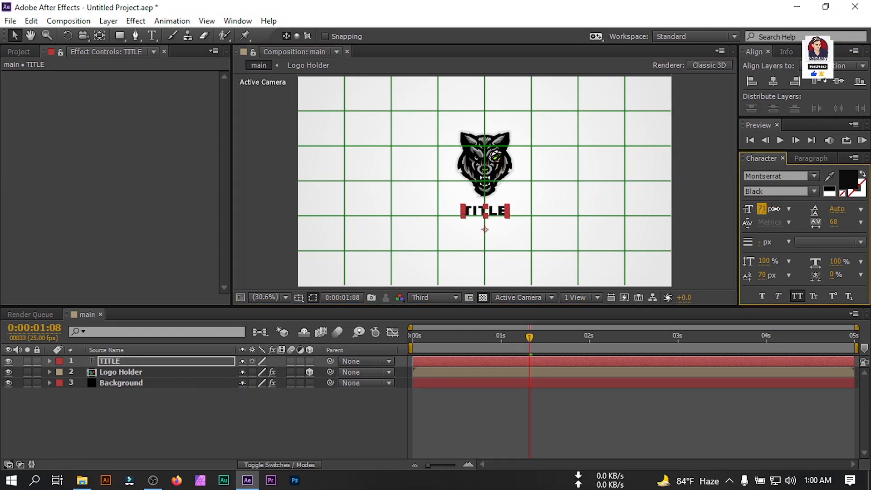
left_click(145, 417)
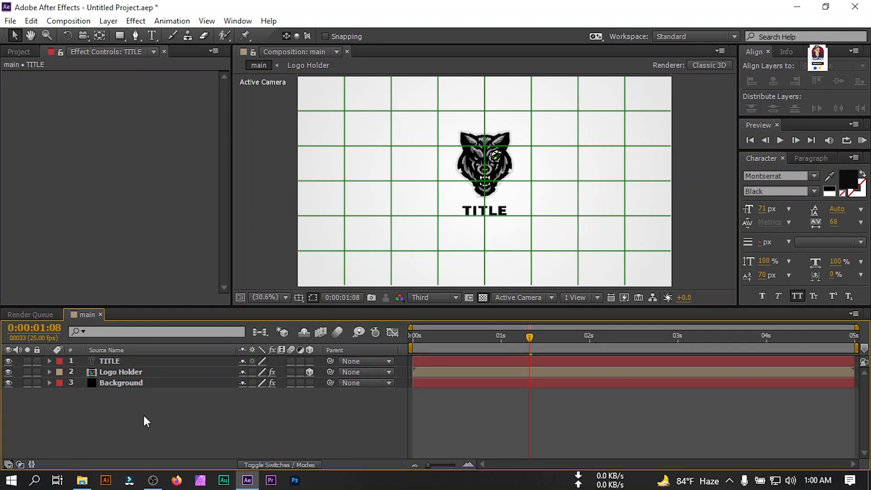
left_click(298, 294)
left_click(314, 340)
- Pre-compose the TITLE text layer as "Title", moving all attributes into the new composition
left_click(113, 362)
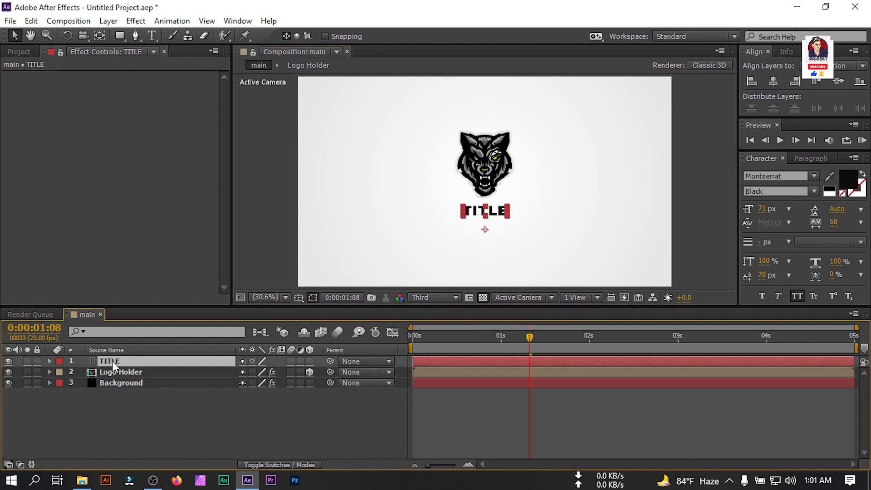
right_click(113, 360)
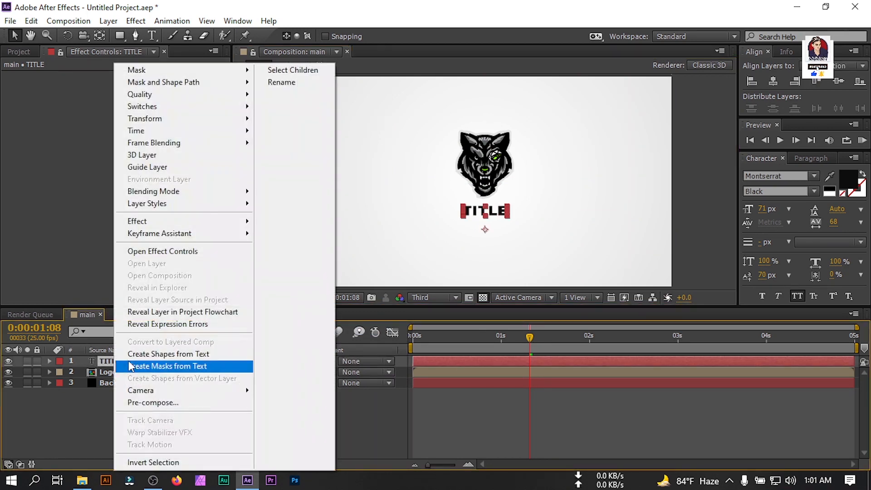
left_click(161, 402)
type("Ti")
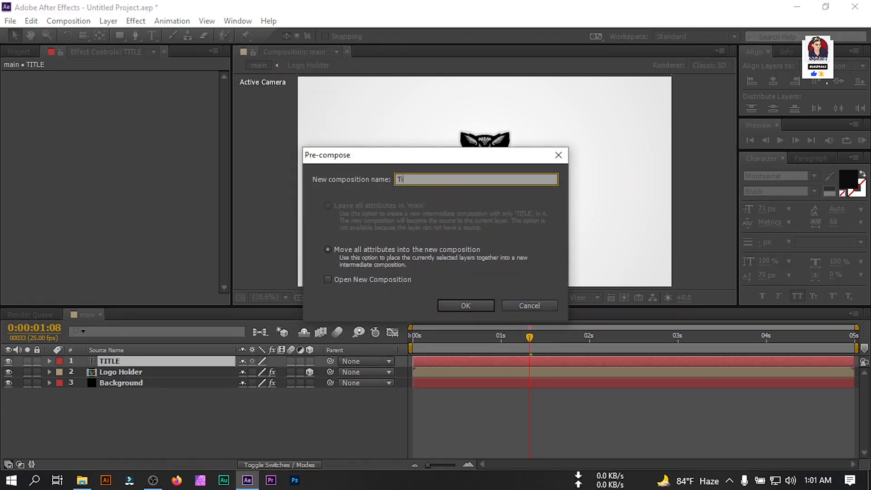
type("tle")
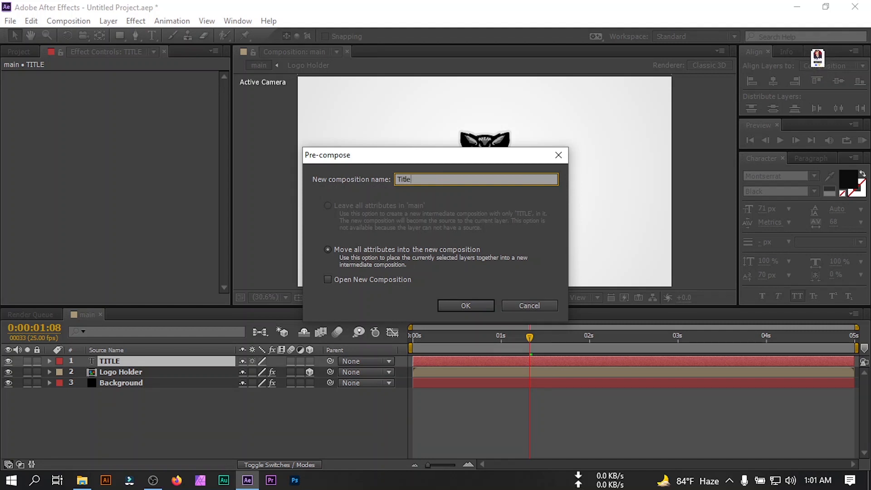
left_click(342, 250)
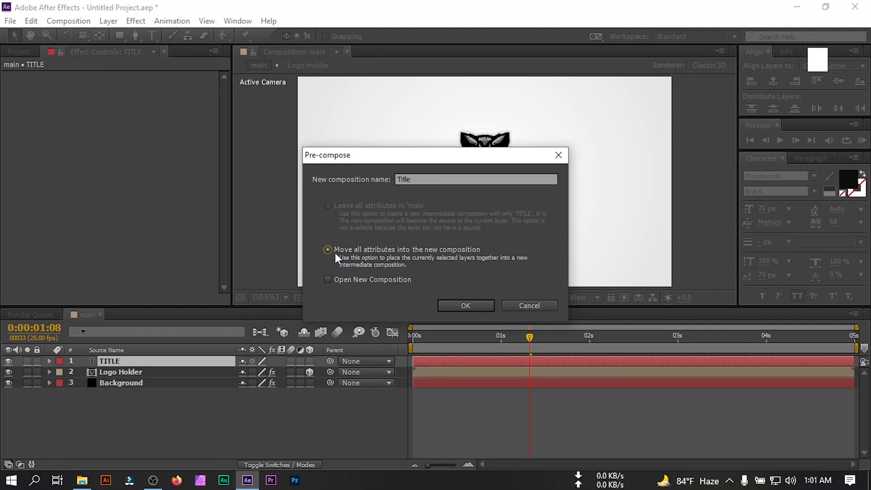
left_click(464, 307)
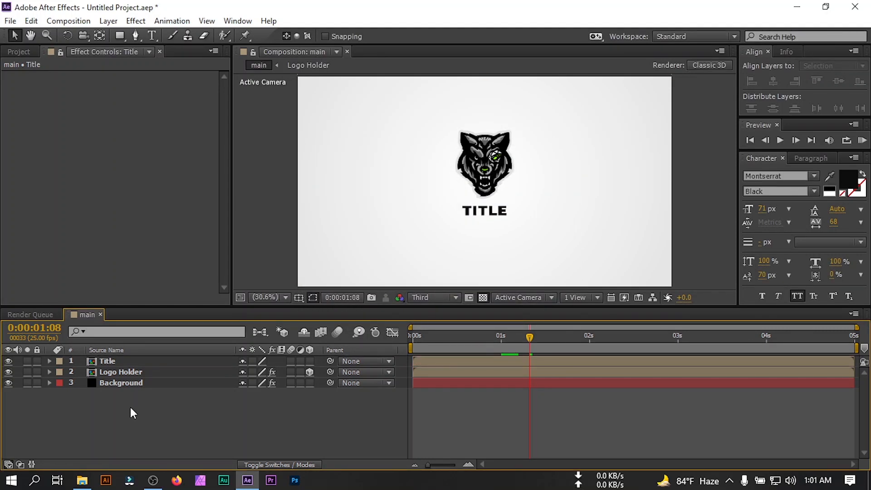
- Draw a rectangle covering the TITLE text on a new shape layer, and rename the layer "mask"
right_click(130, 407)
mouse_move(174, 272)
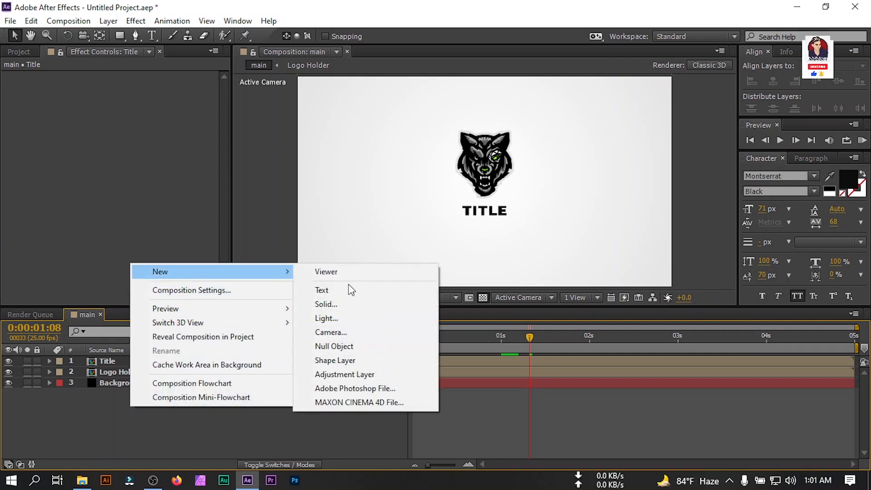
left_click(350, 361)
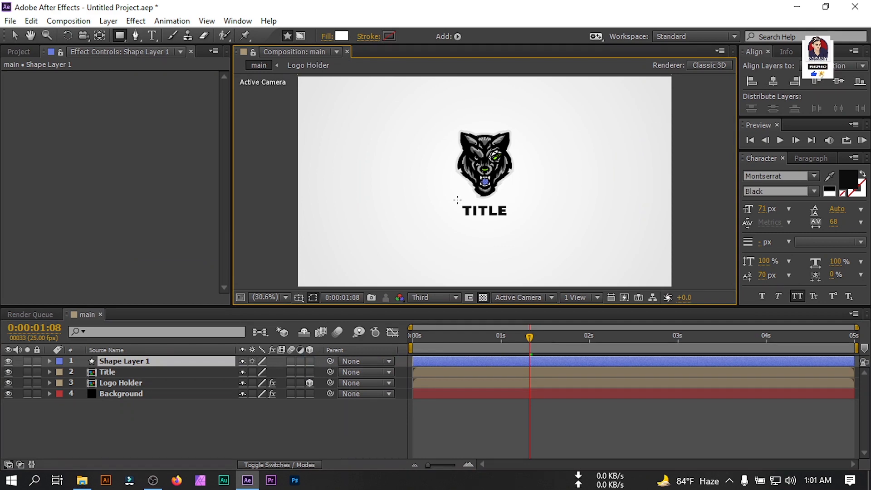
left_click_drag(455, 199, 528, 220)
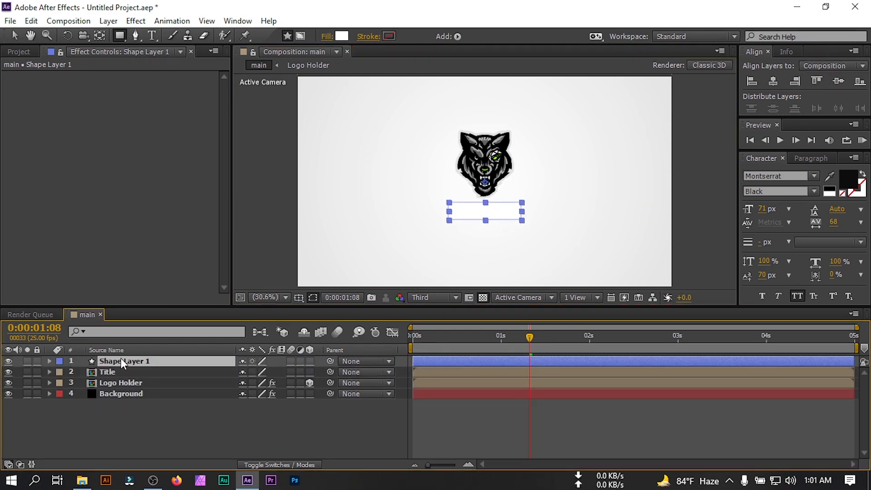
right_click(120, 358)
left_click(293, 83)
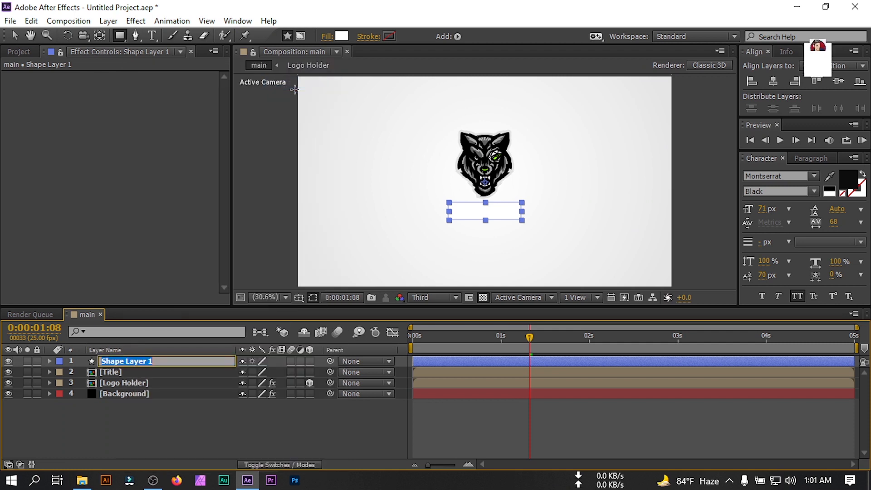
type("mask")
key("Return")
- Set the Title layer's track matte to Alpha Matte "mask"
left_click(111, 372)
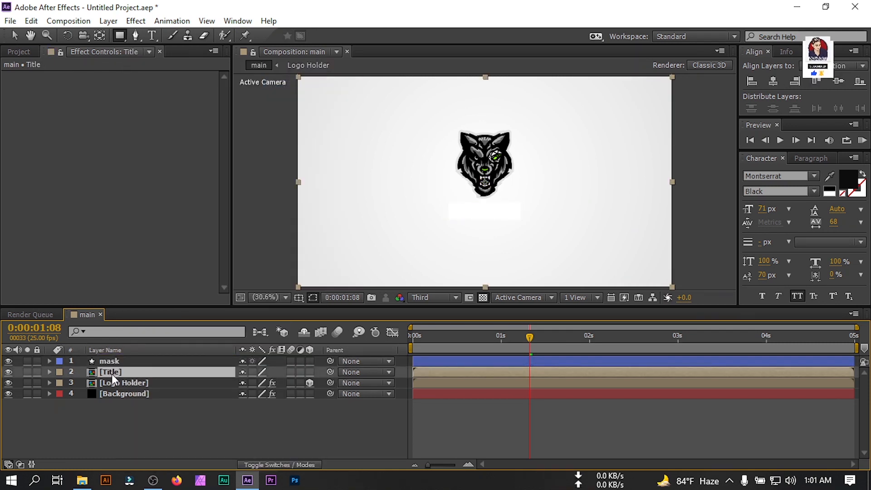
key("F4")
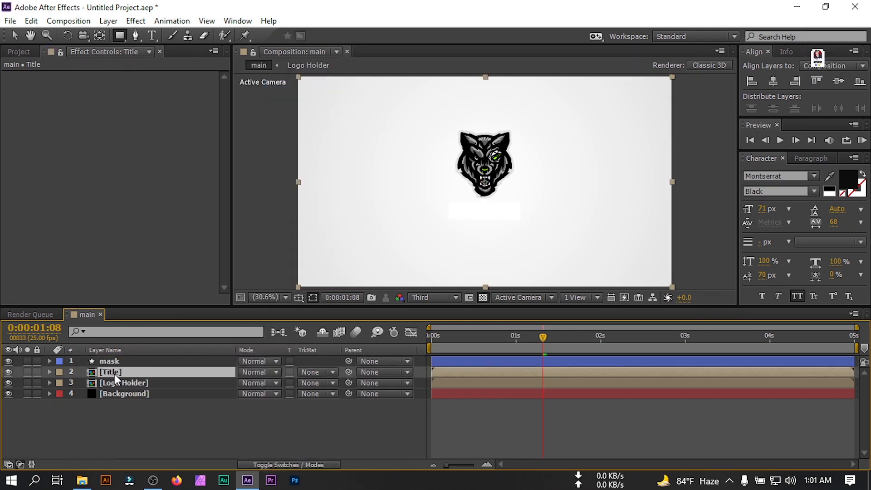
left_click(306, 372)
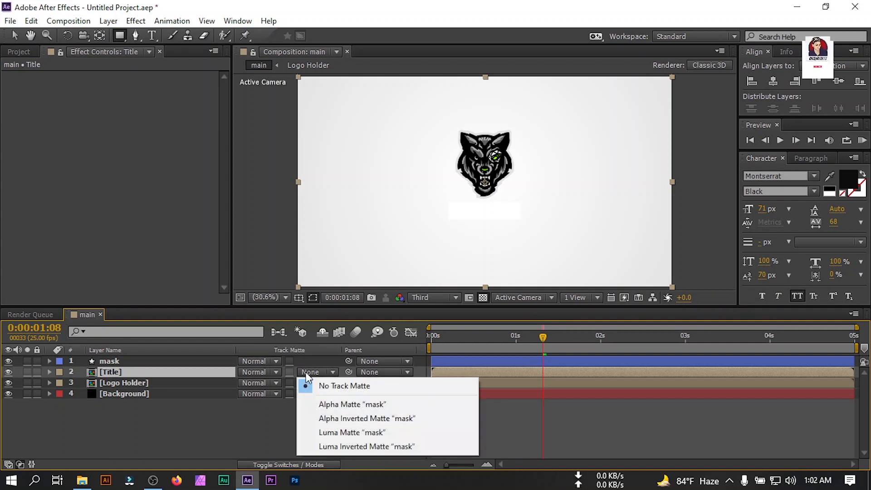
left_click(363, 405)
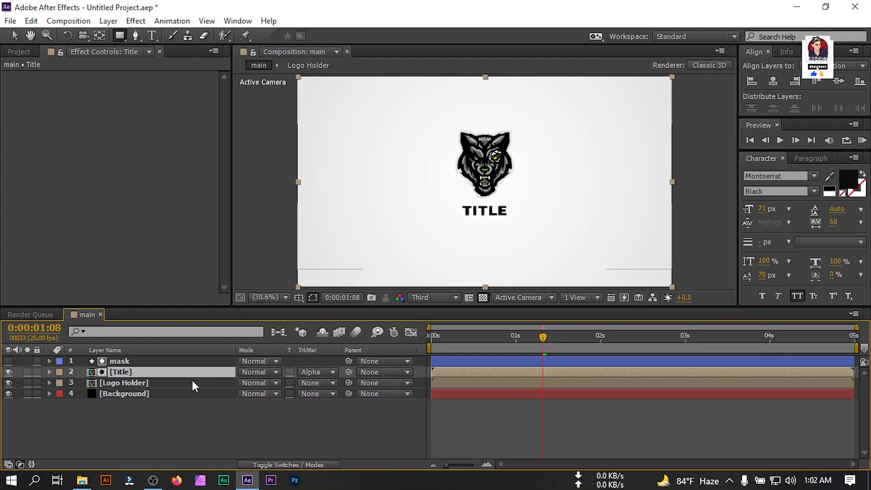
- Keyframe the Title layer's Position at 0:00:01:08, and at 0:00:01:00 lower it to 960.0, 625.0
key("p")
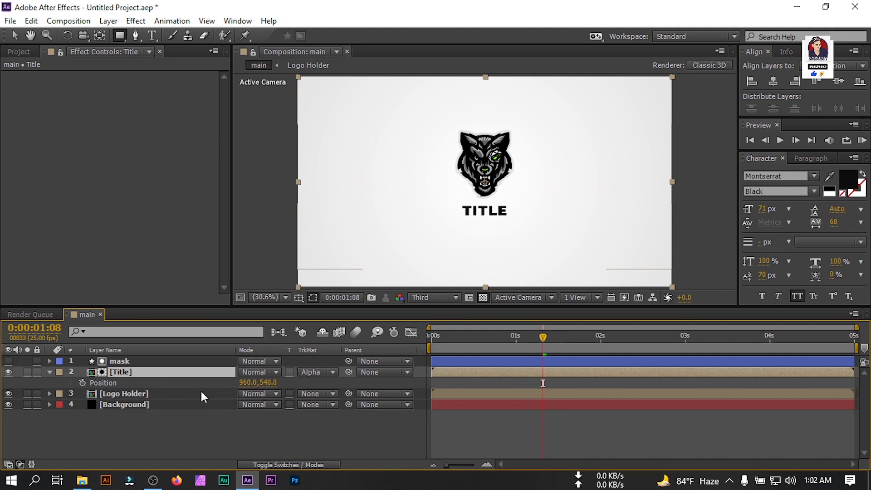
left_click(82, 384)
left_click_drag(533, 344, 517, 339)
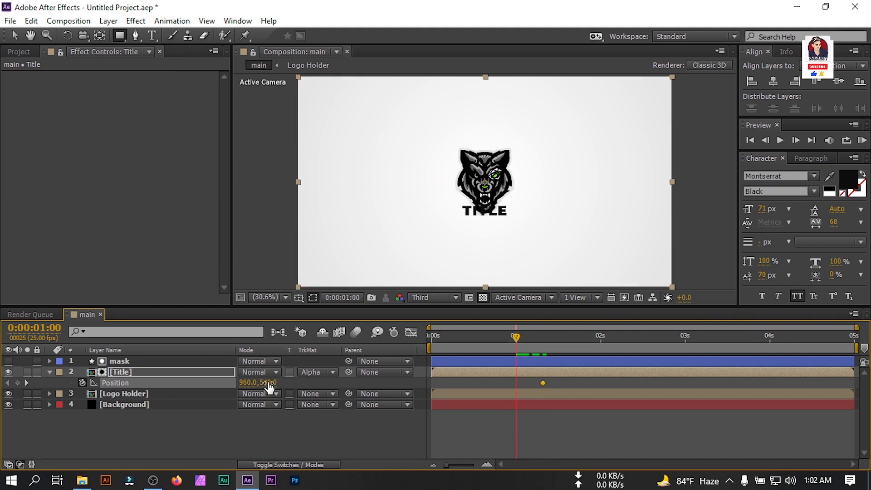
left_click_drag(263, 382, 308, 382)
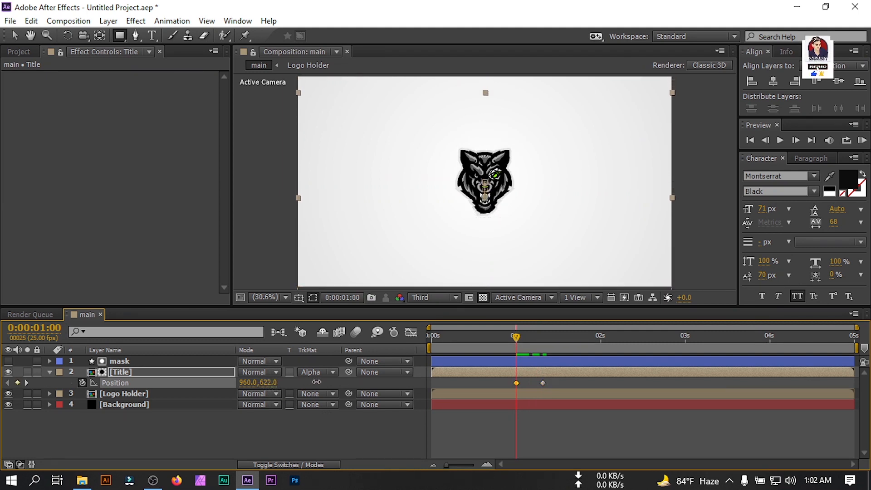
left_click(412, 409)
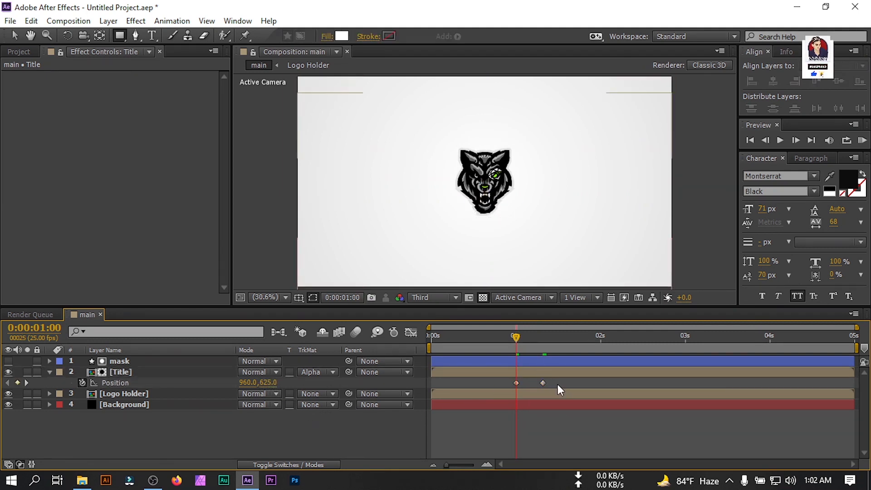
- Apply Easy Ease to both Title Position keyframes, check their speed graph, and scrub the time back to 0:00:01:13
left_click_drag(561, 386, 496, 380)
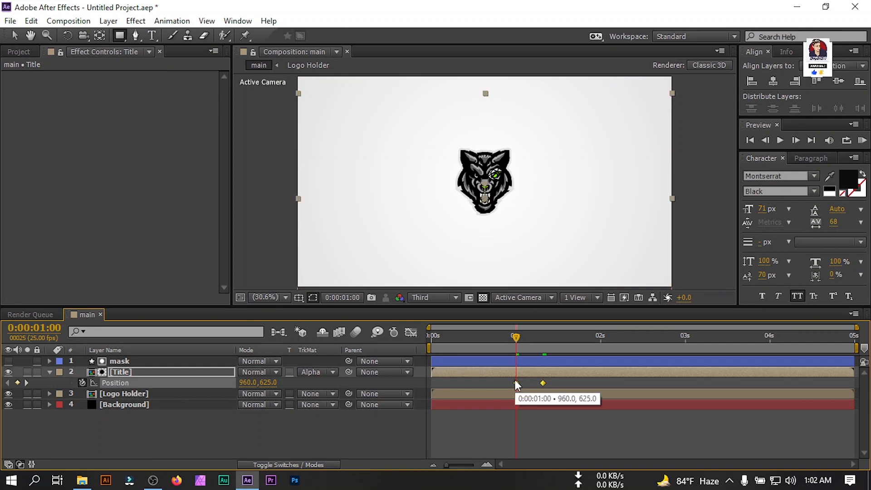
key("F9")
left_click(411, 332)
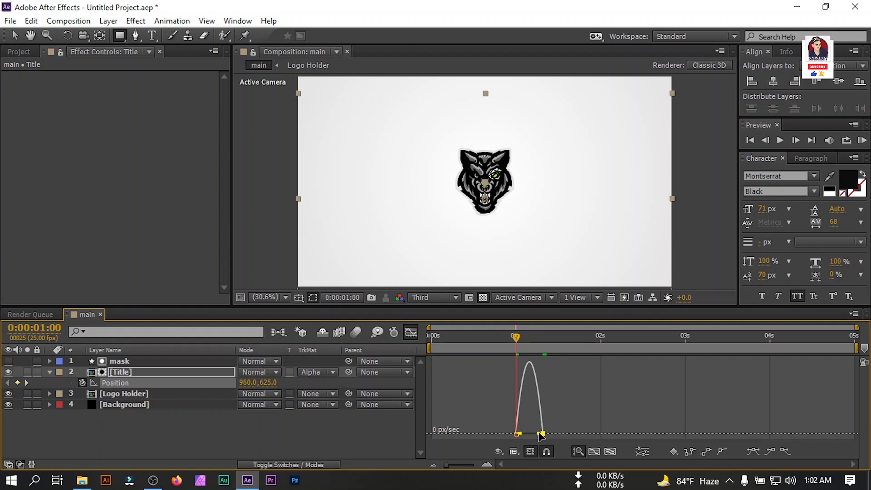
left_click(411, 332)
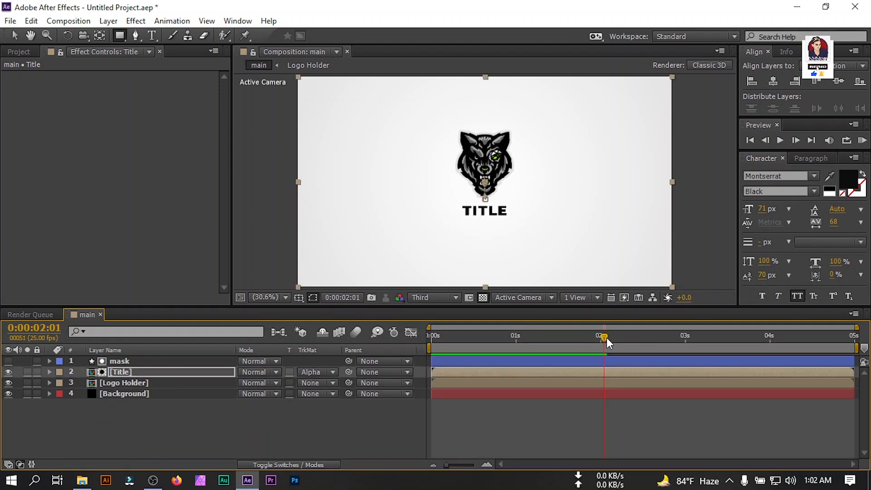
left_click_drag(606, 338, 551, 347)
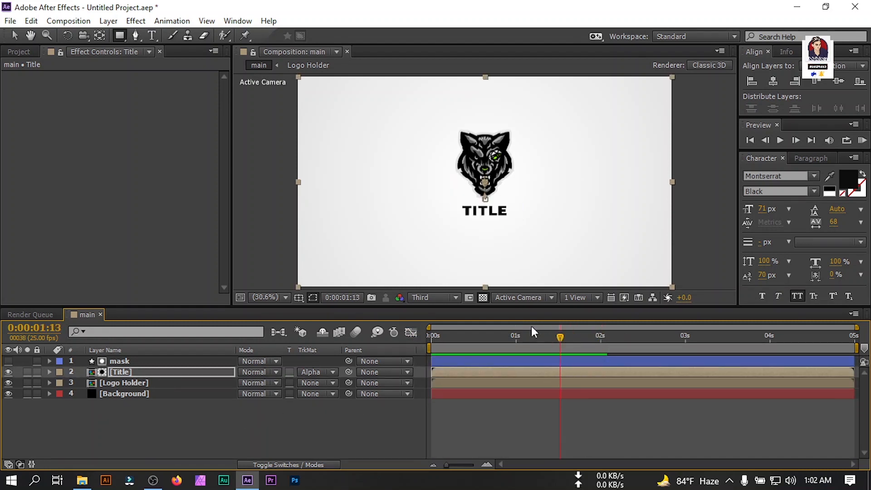
- Create a black 1920 x 1080 px solid named "shadow" and place it between the Logo Holder and Background layers
left_click(102, 417)
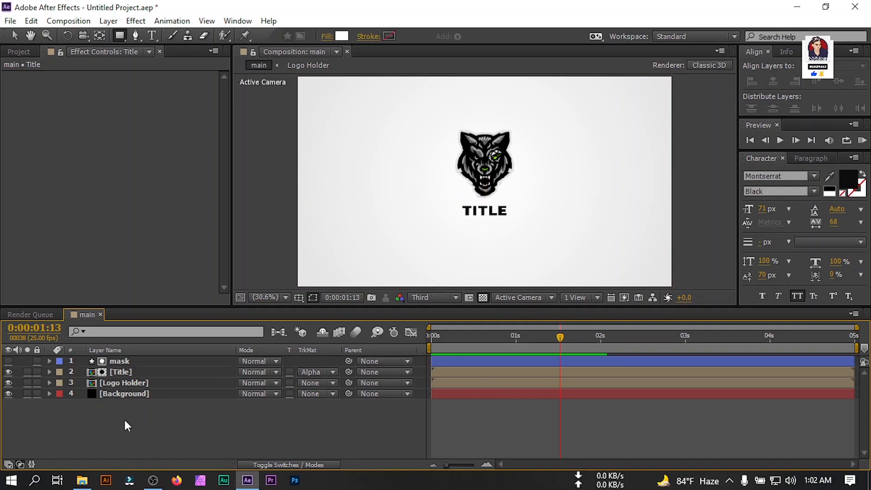
right_click(124, 420)
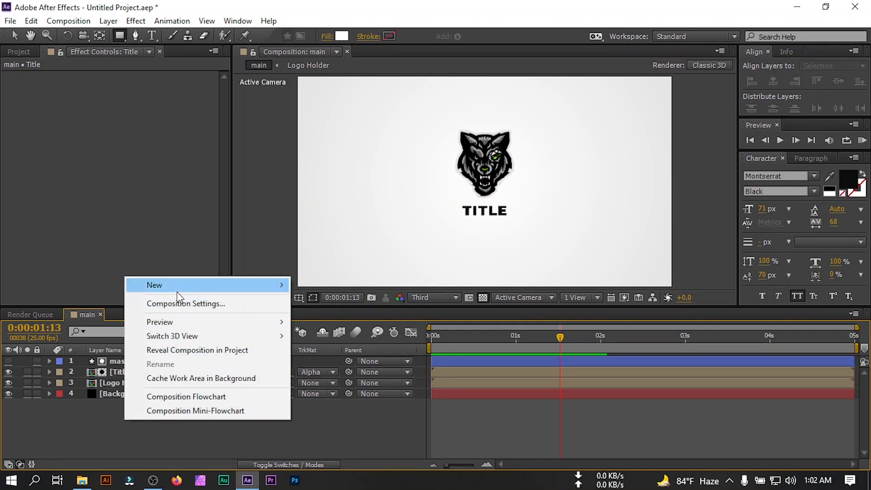
mouse_move(179, 287)
left_click(342, 316)
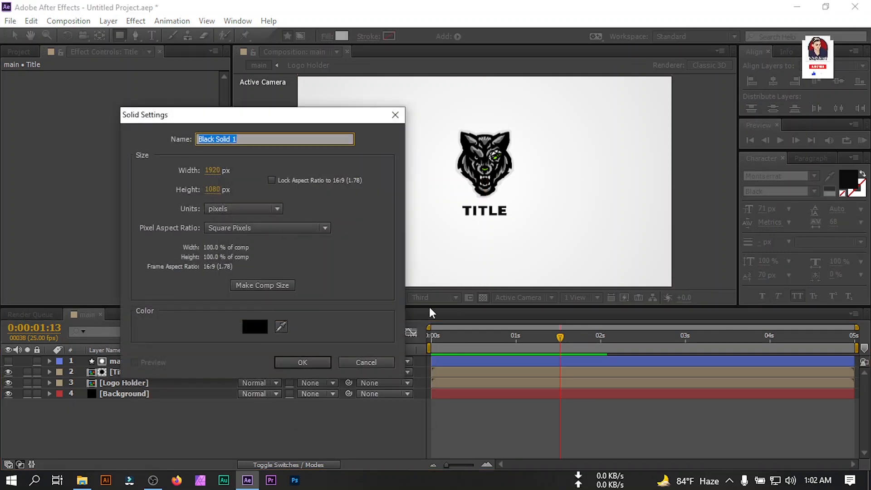
type("shadow")
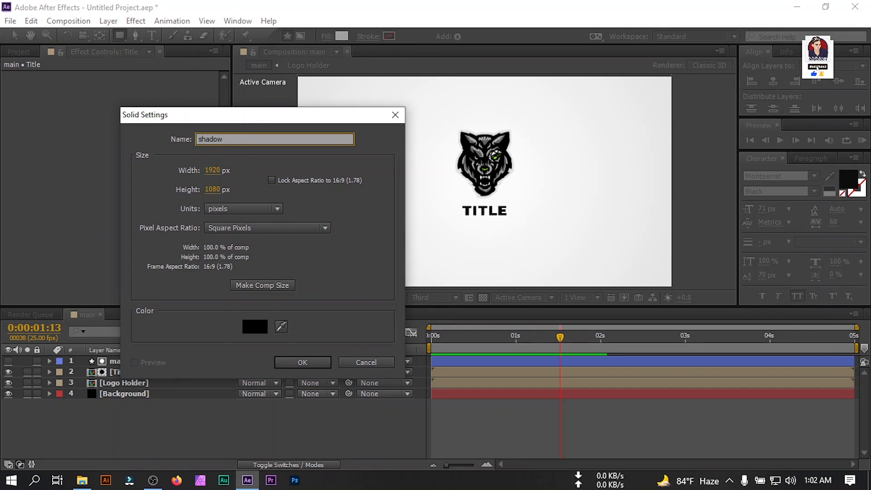
left_click(307, 361)
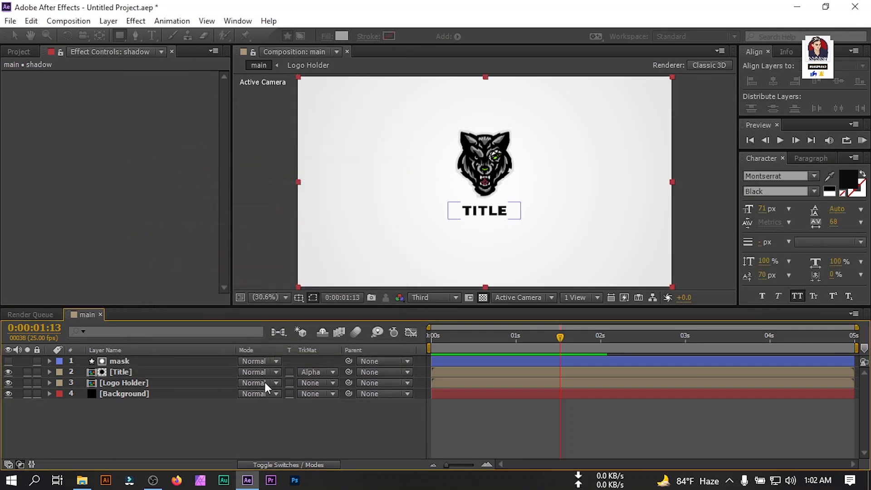
left_click_drag(111, 361, 131, 395)
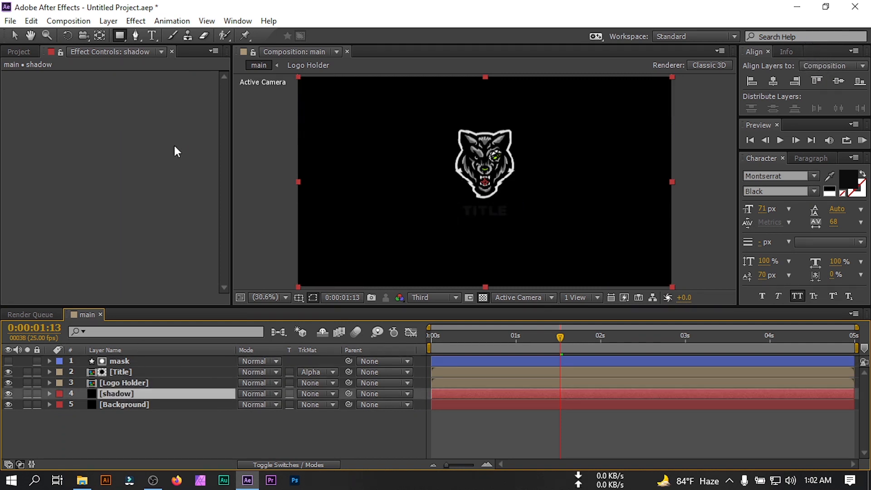
- Draw a thin elliptical mask on the shadow solid just below the TITLE text, and set the layer's opacity to 75%
left_click_drag(123, 34, 191, 61)
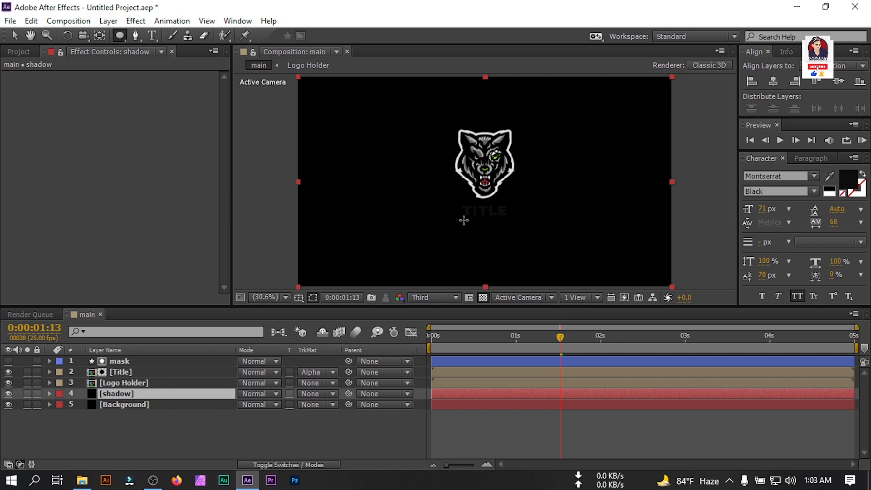
left_click_drag(463, 221, 506, 222)
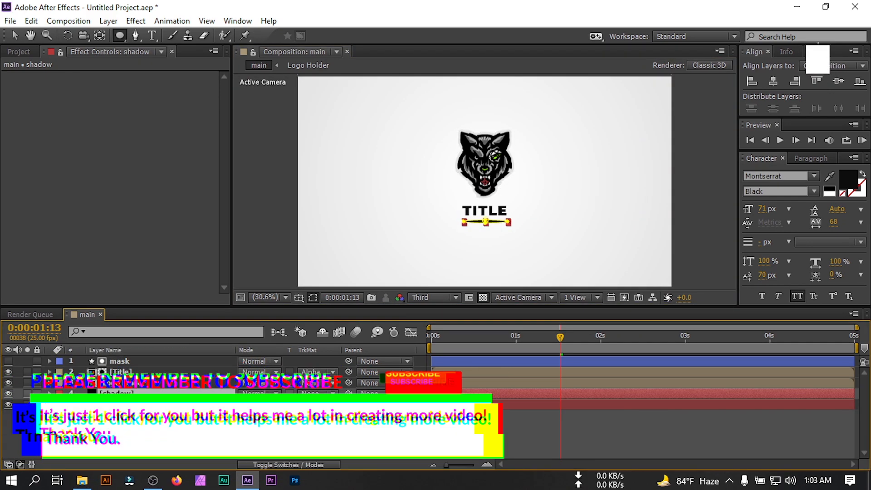
key("t")
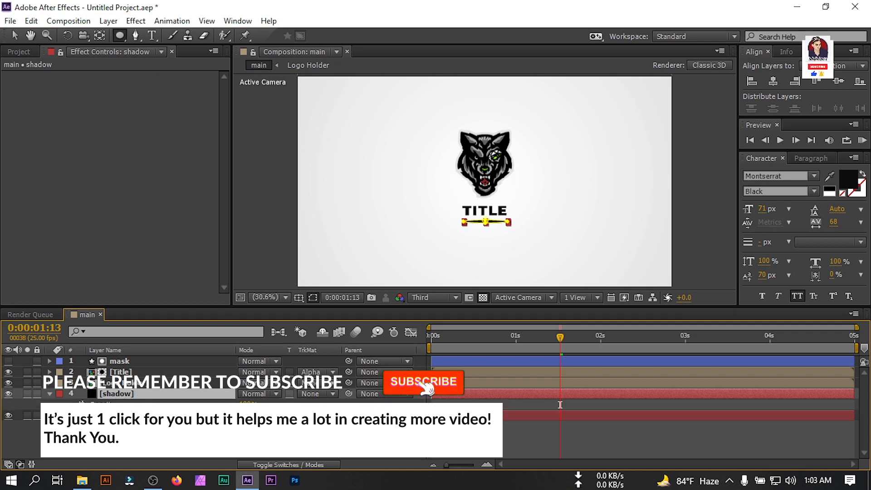
type("75")
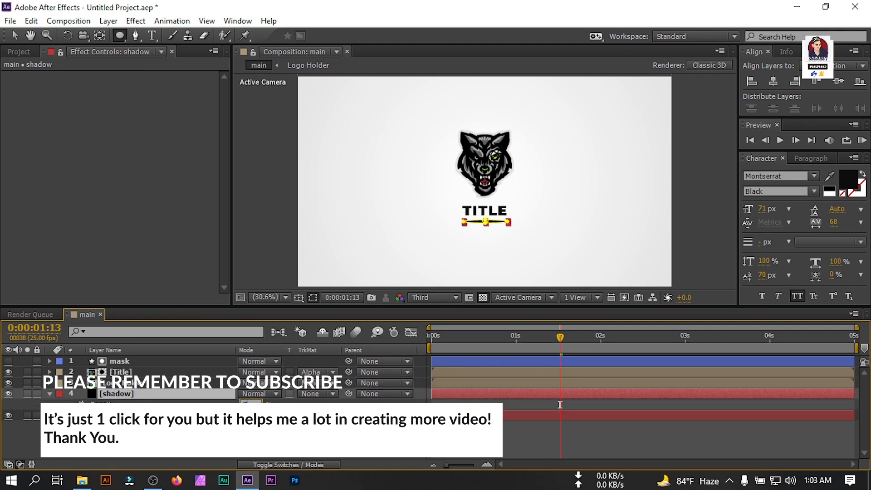
left_click(137, 427)
- Apply a Gaussian Blur effect to the shadow layer with Blurriness set to 50
left_click(114, 393)
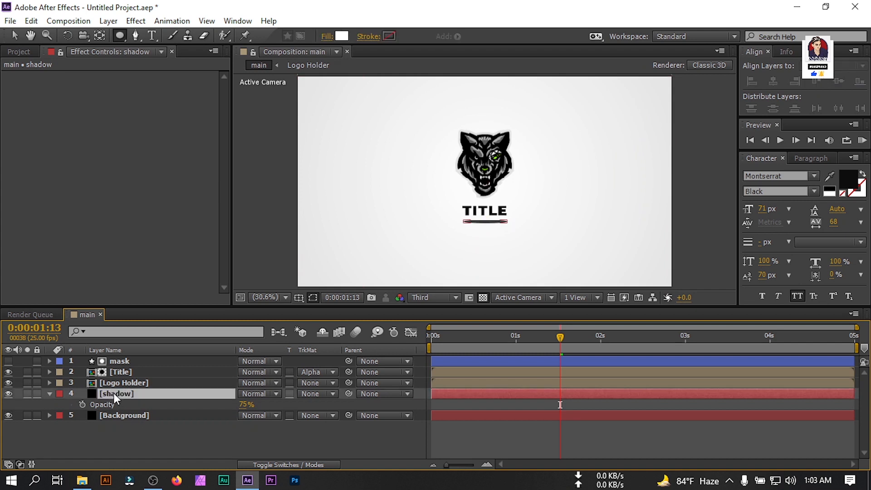
key("ctrl+space")
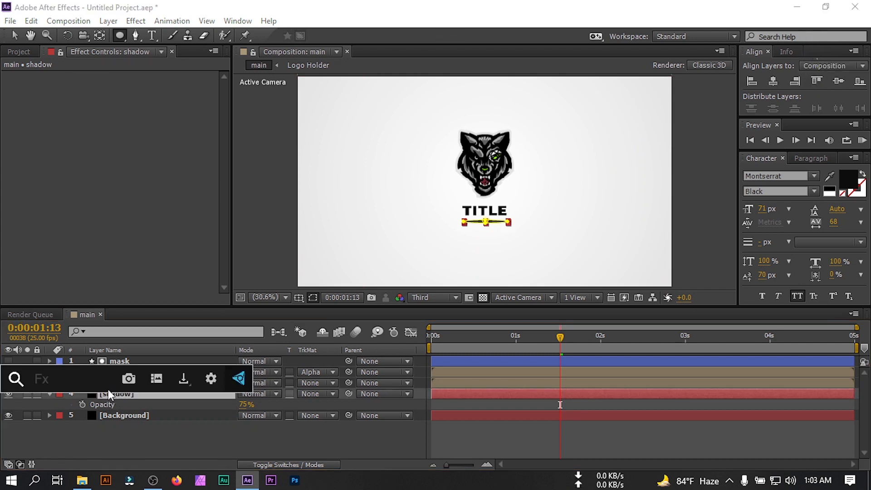
type("ga")
left_click(81, 344)
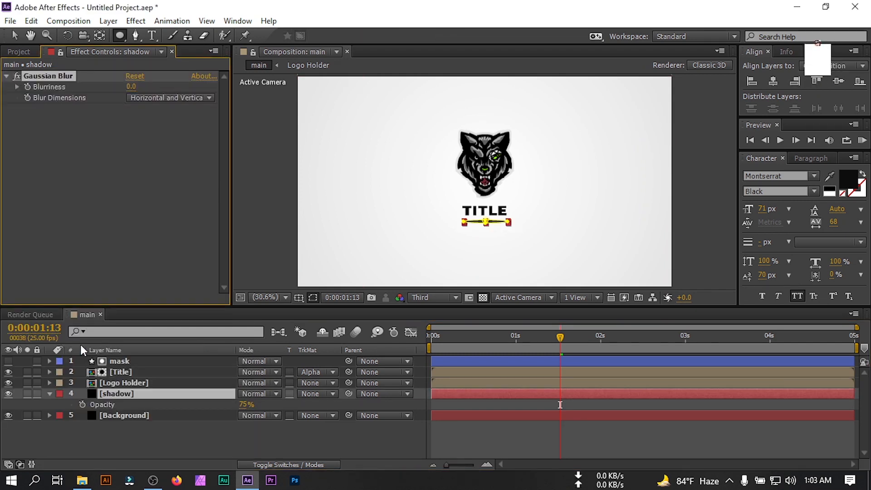
left_click(131, 87)
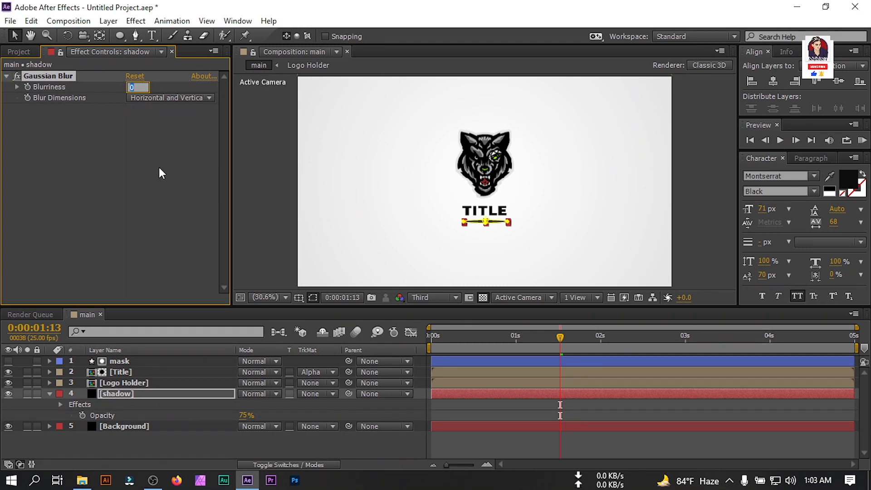
type("50")
key("Return")
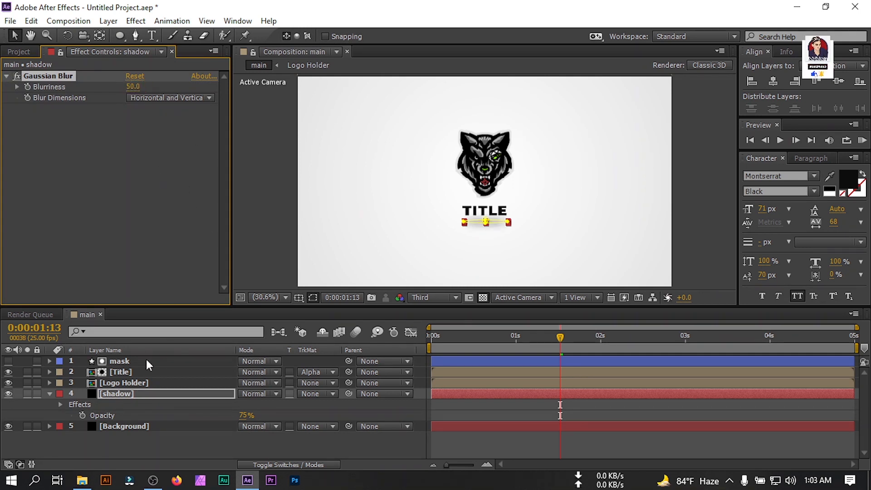
- Reveal the shadow layer's Scale property and move its anchor point to the centre of the elliptical mask
key("s")
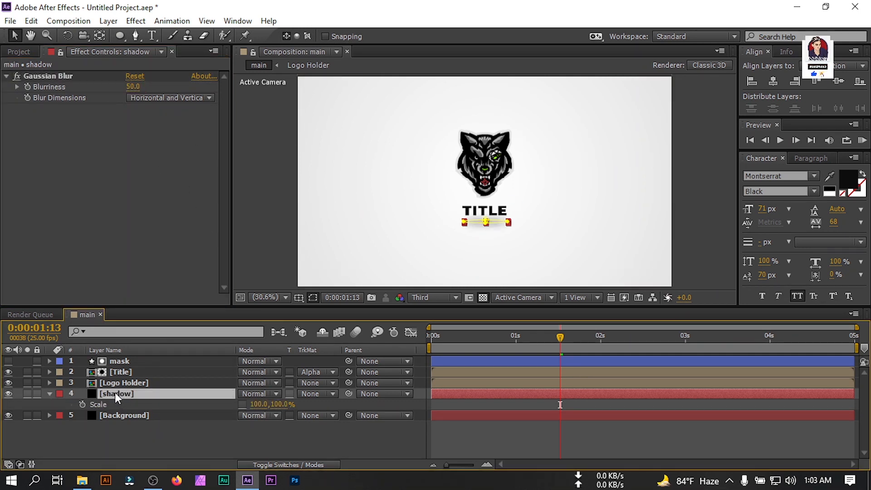
key("y")
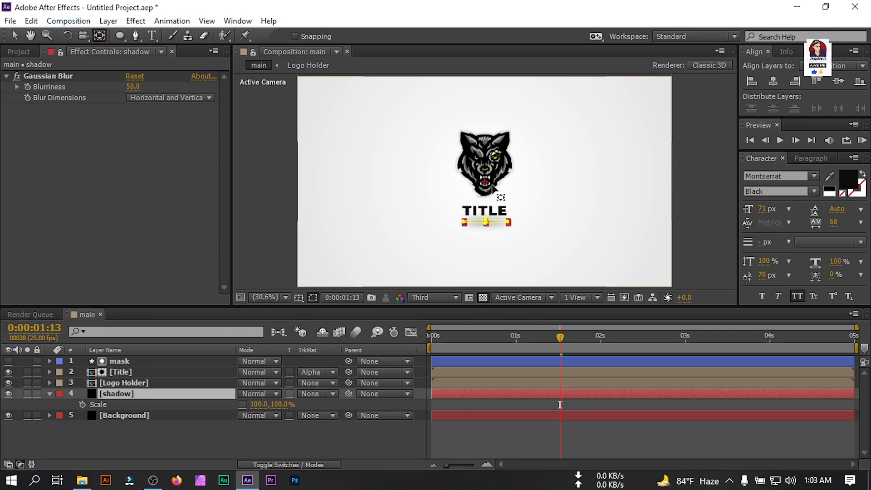
scroll(489, 210, "up", 1)
scroll(490, 212, "up", 3)
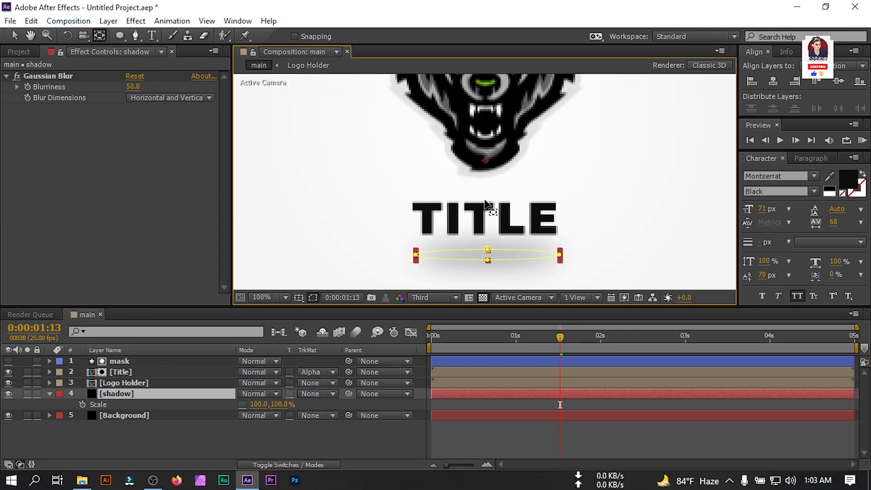
left_click(484, 256)
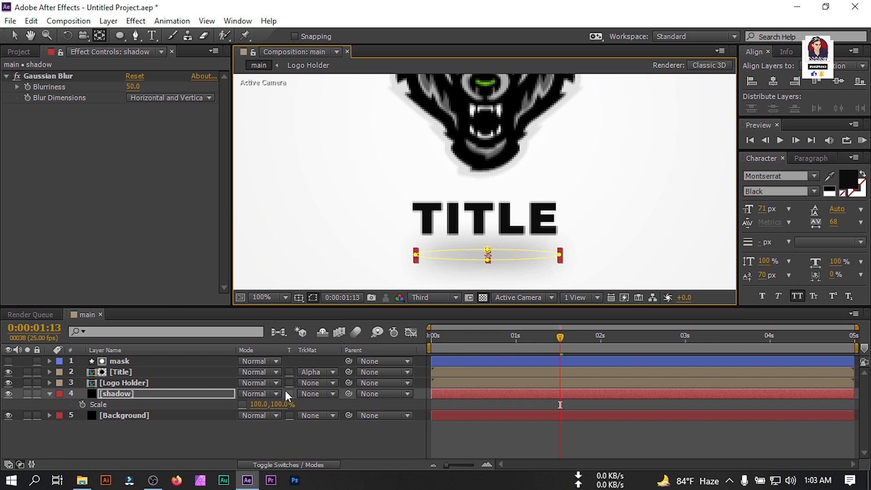
- Turn the shadow layer into a 3D layer and set its Scale to 98, 46, 100%
key("F4")
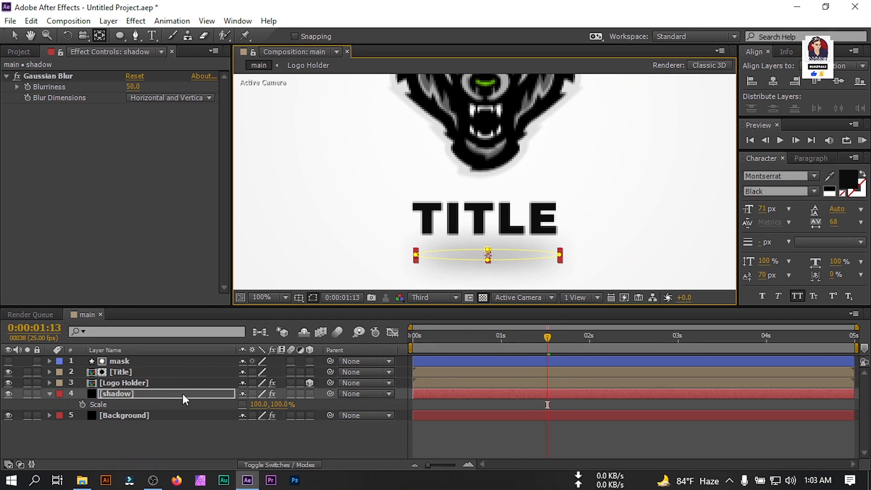
left_click(310, 394)
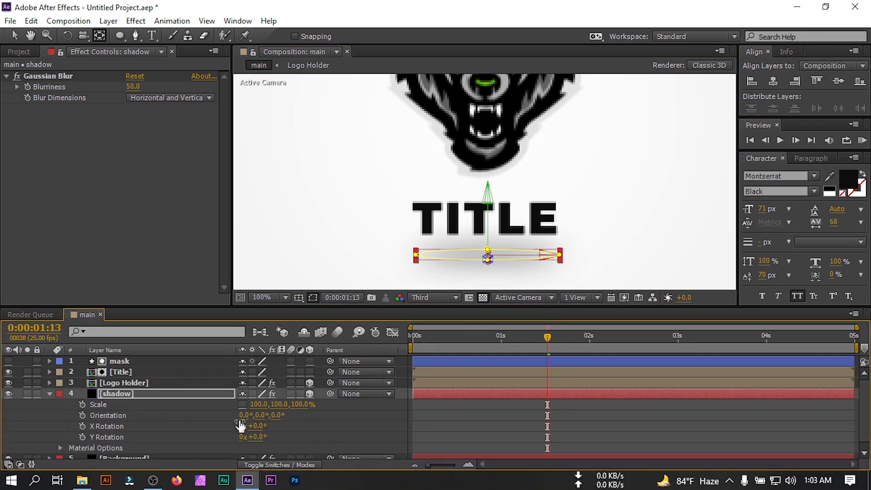
left_click_drag(257, 405, 242, 402)
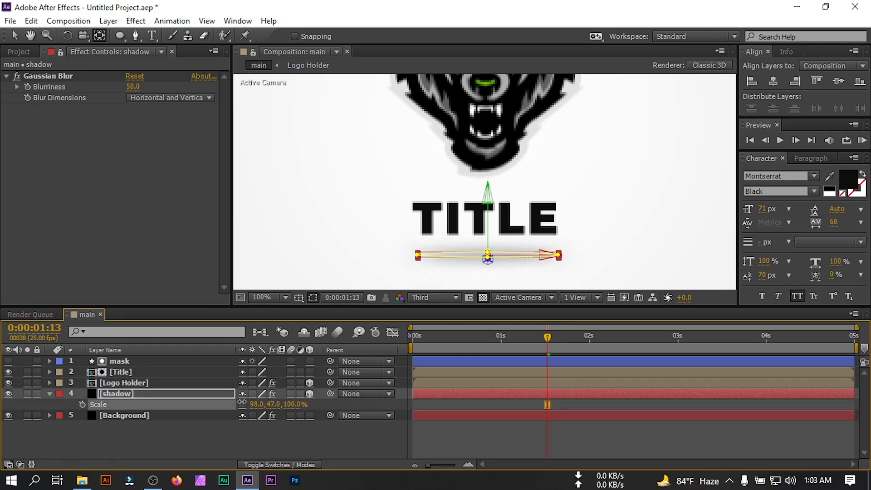
left_click(260, 294)
left_click(286, 80)
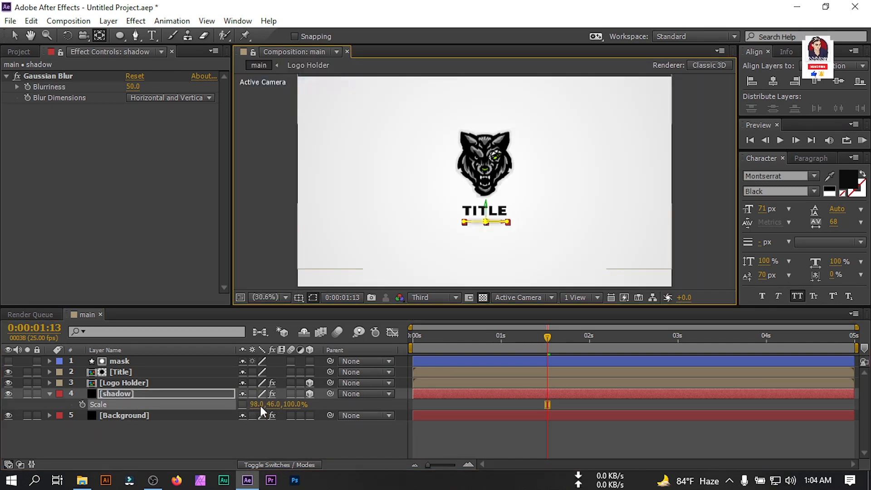
- Move the shadow straight down, well below the TITLE text, and widen its Scale to 123, 46, 100%
left_click(111, 391)
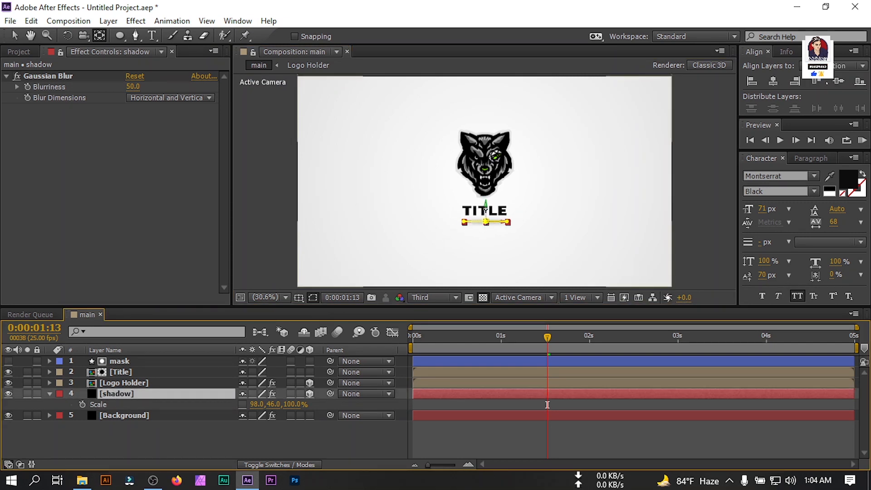
key("v")
left_click_drag(486, 212, 487, 231)
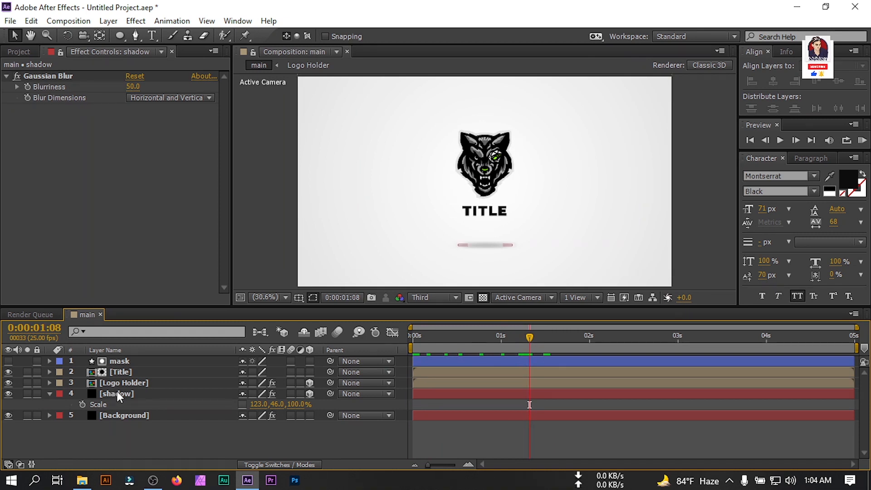
- Parent the shadow layer to the Logo Holder layer and preview the animation
left_click(117, 394)
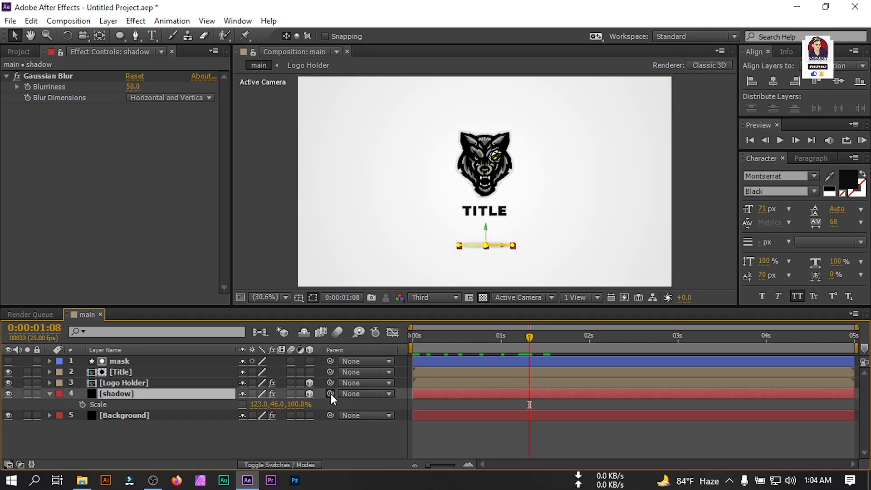
left_click_drag(330, 394, 116, 382)
key("space")
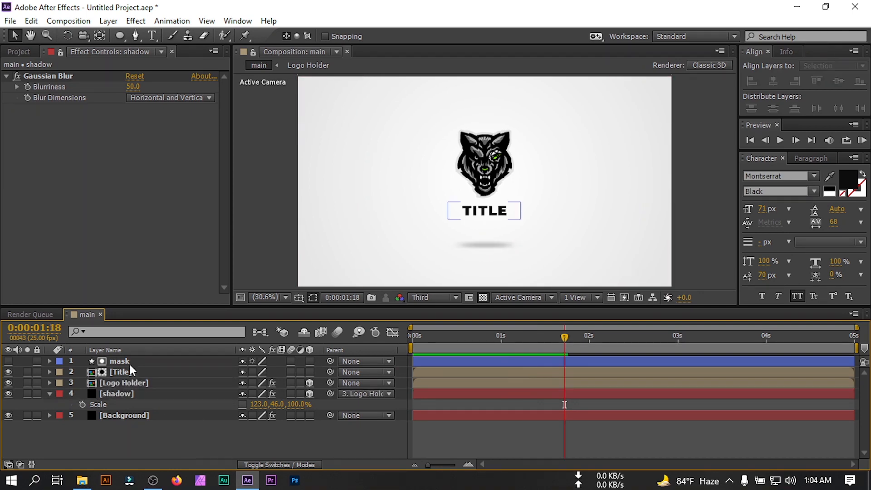
- Create a black 1920 x 1080 px solid named "fade" above all the other layers
right_click(120, 438)
mouse_move(181, 310)
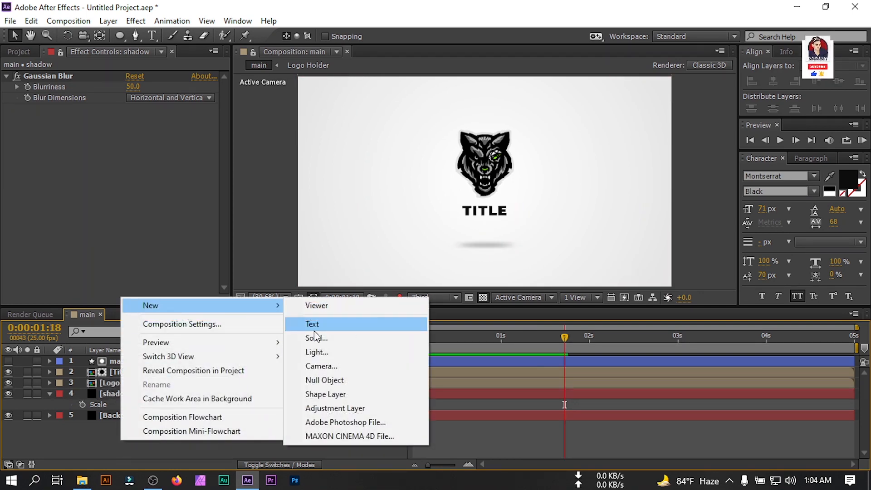
left_click(339, 338)
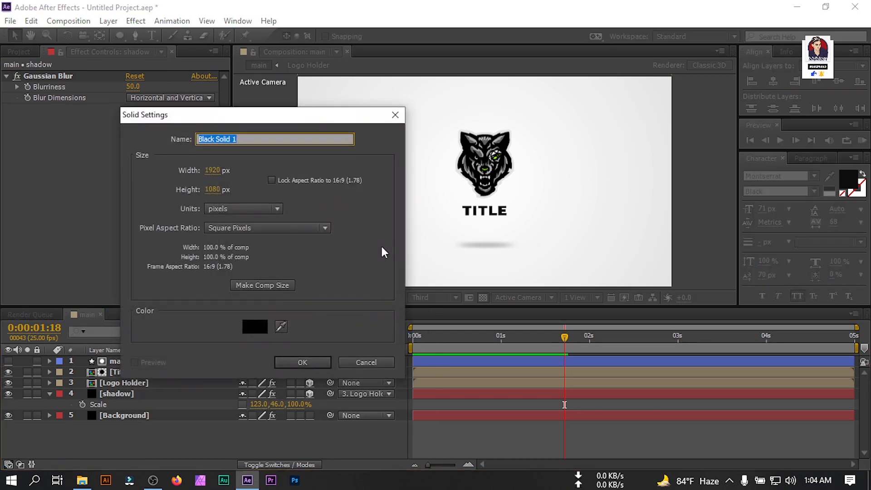
left_click(292, 363)
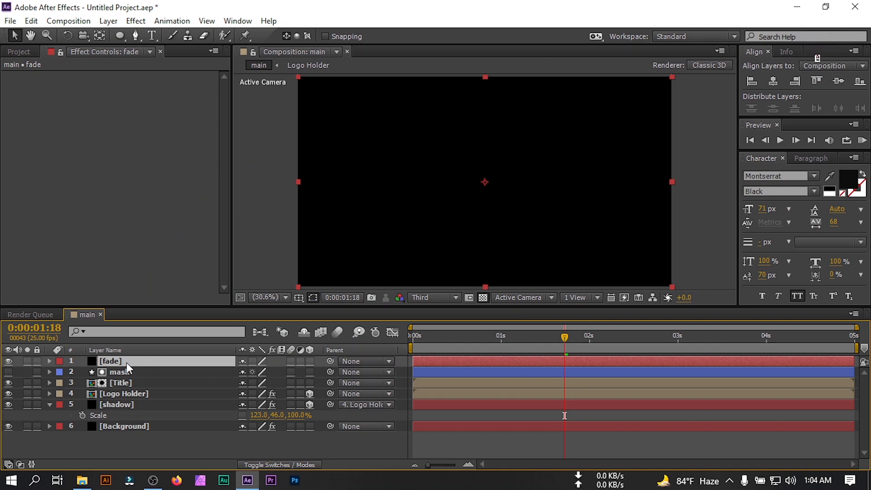
- Keyframe the fade layer's Opacity from 100% at 0:00:00:00 to 0% at 0:00:01:00
key("t")
left_click_drag(566, 341, 332, 375)
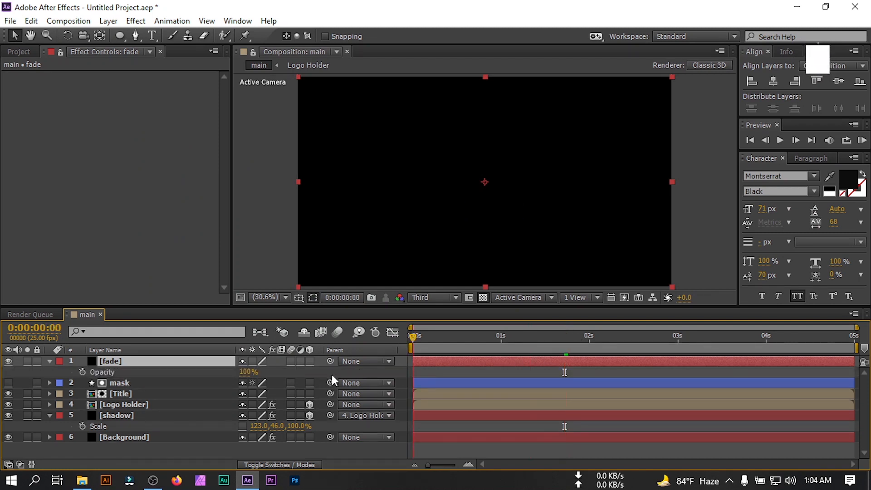
left_click(82, 372)
left_click(440, 346)
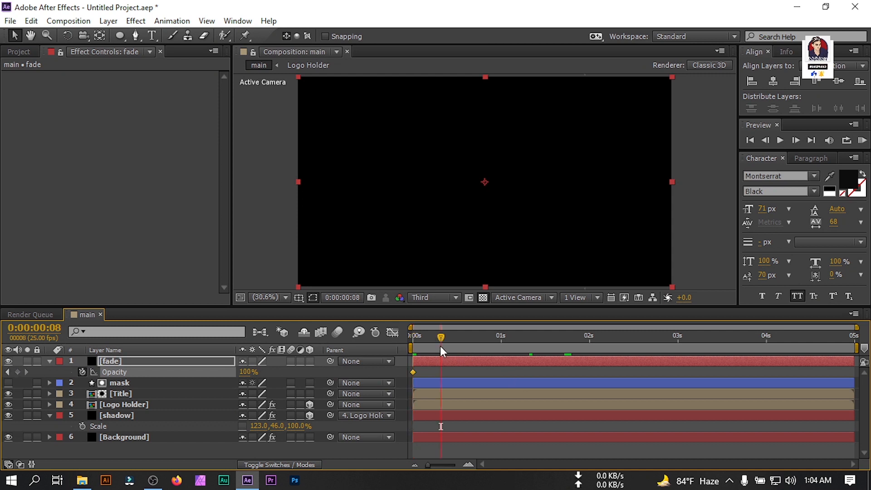
left_click_drag(453, 343, 501, 345)
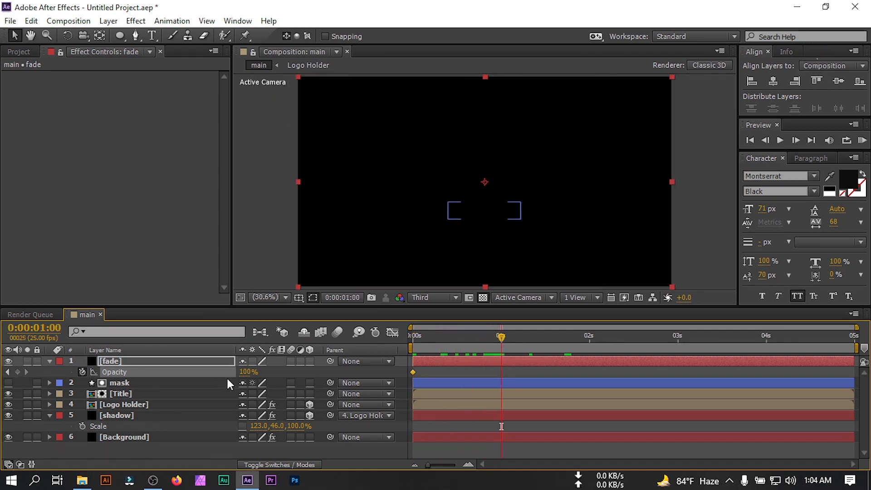
left_click_drag(248, 373, 29, 370)
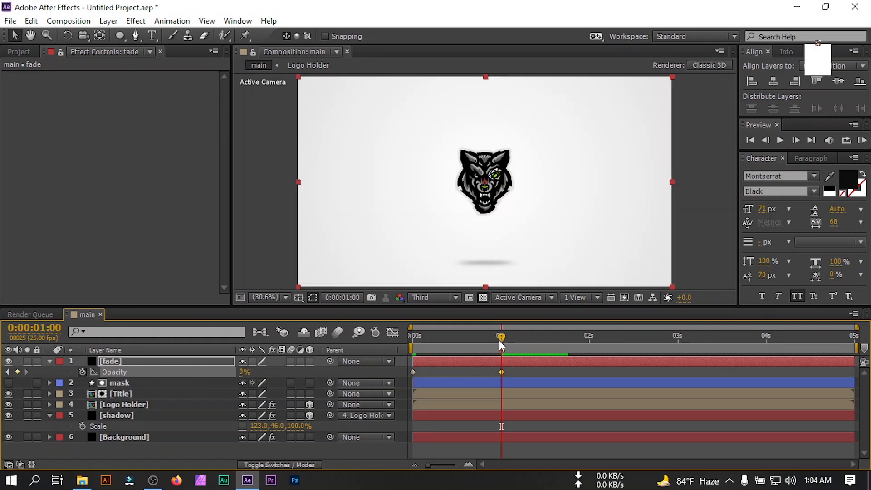
- Hold the fade layer's Opacity at 0% with a keyframe at about 4.5 seconds, raise it at 0:00:04:24 to fade to black, and preview
key("KP_0")
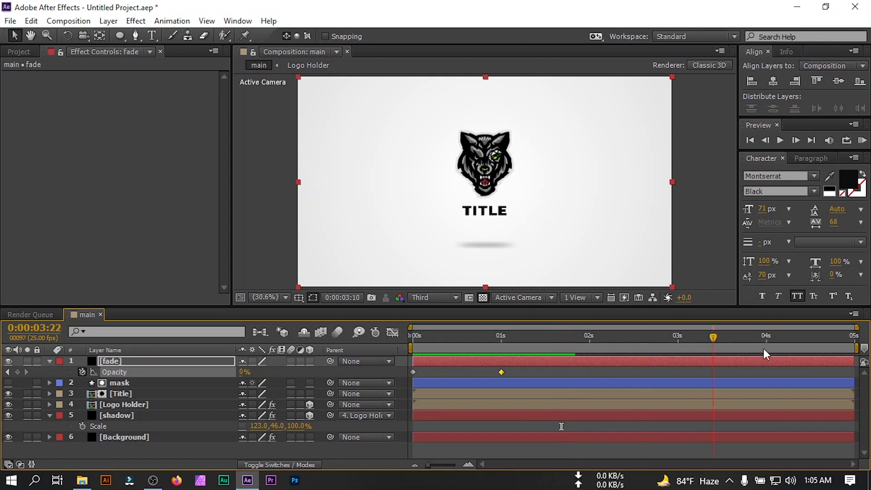
left_click_drag(801, 351, 818, 354)
left_click(17, 371)
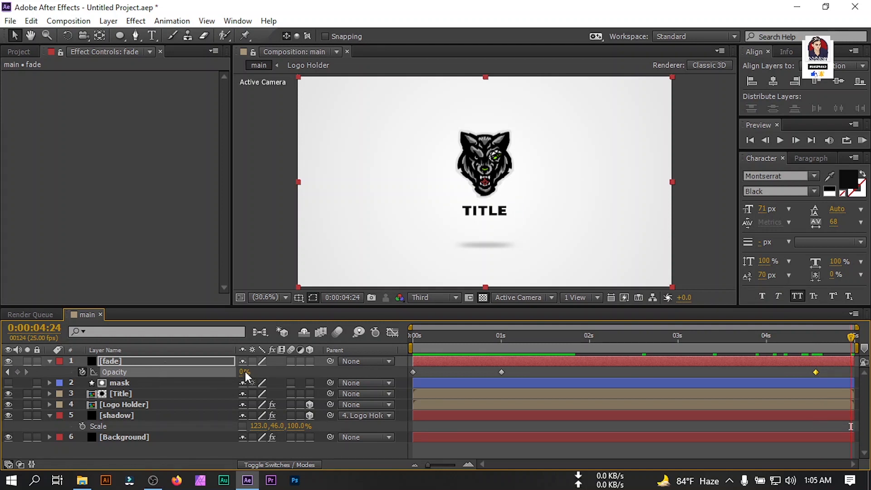
left_click_drag(245, 372, 427, 370)
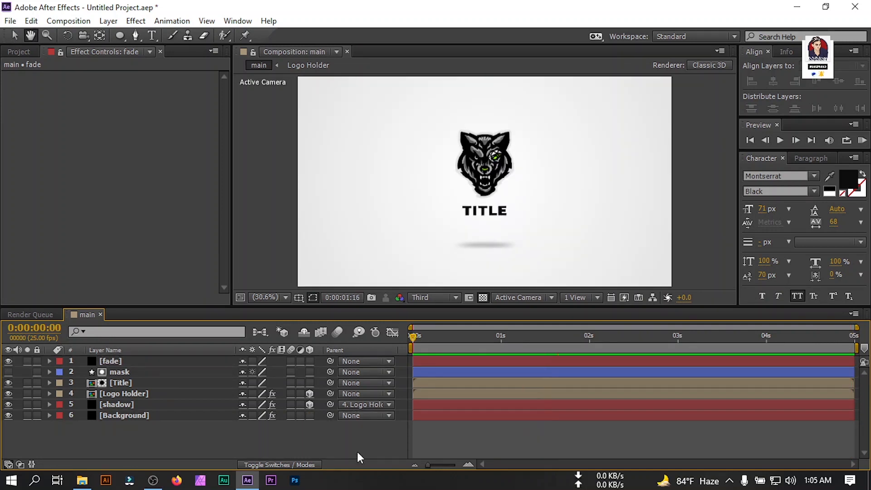
key("space")
- Enable motion blur for the Title, Logo Holder and shadow layers and for the composition, and preview the result
left_click(116, 383)
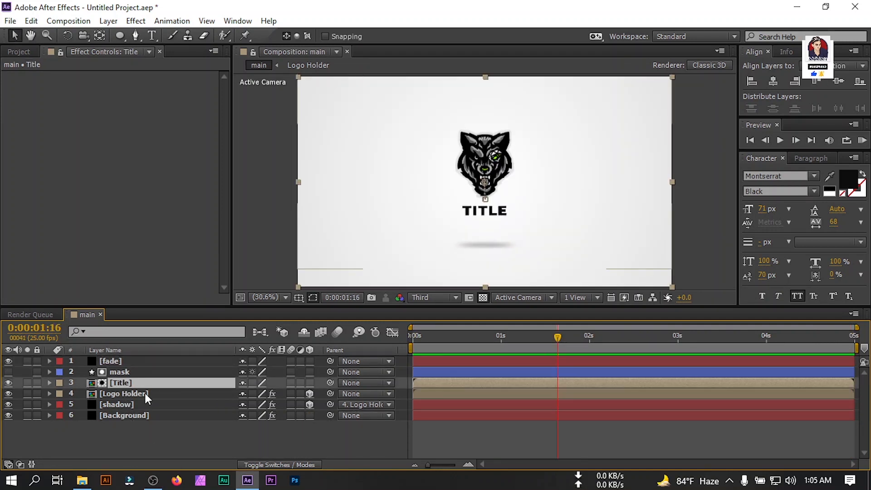
left_click(123, 393, "shift")
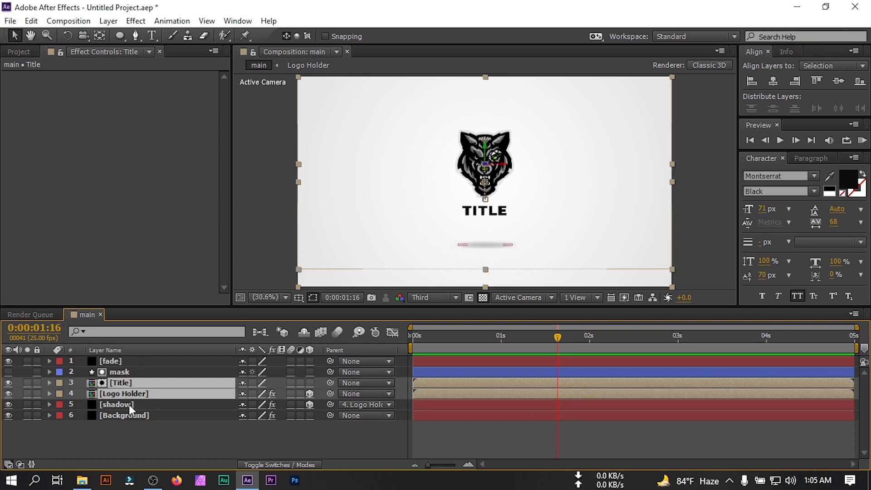
left_click(129, 405, "shift")
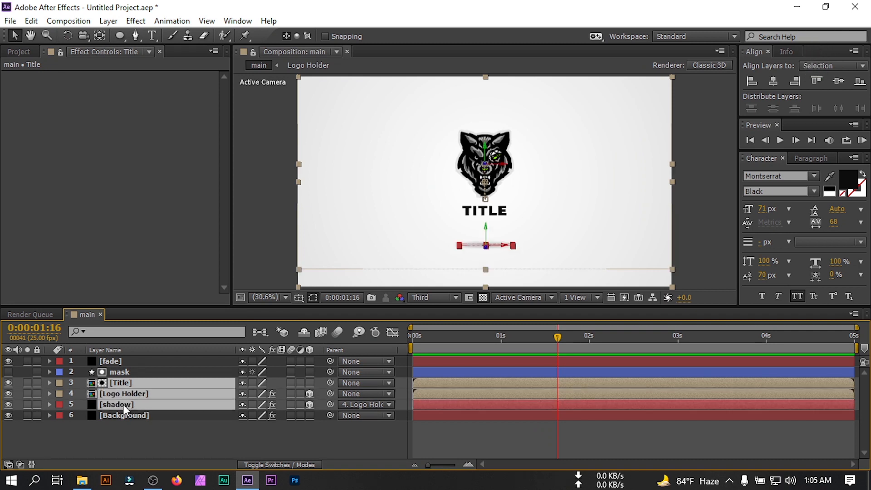
left_click(339, 331)
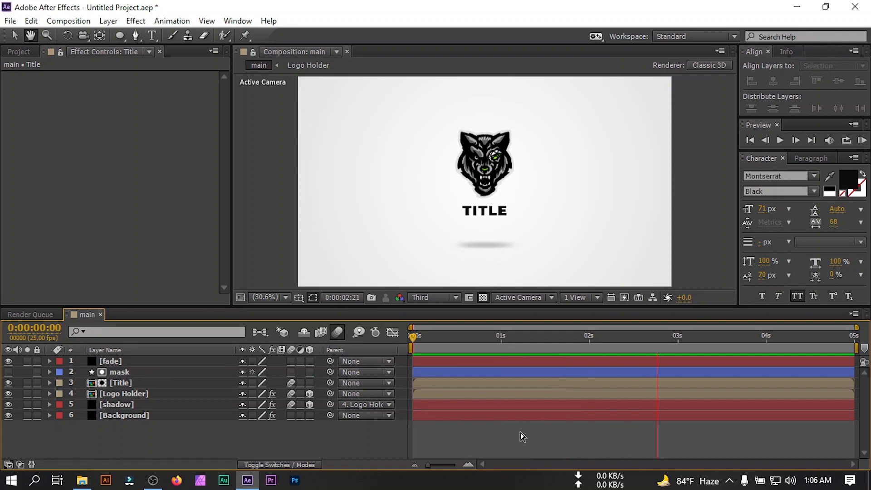
key("space")
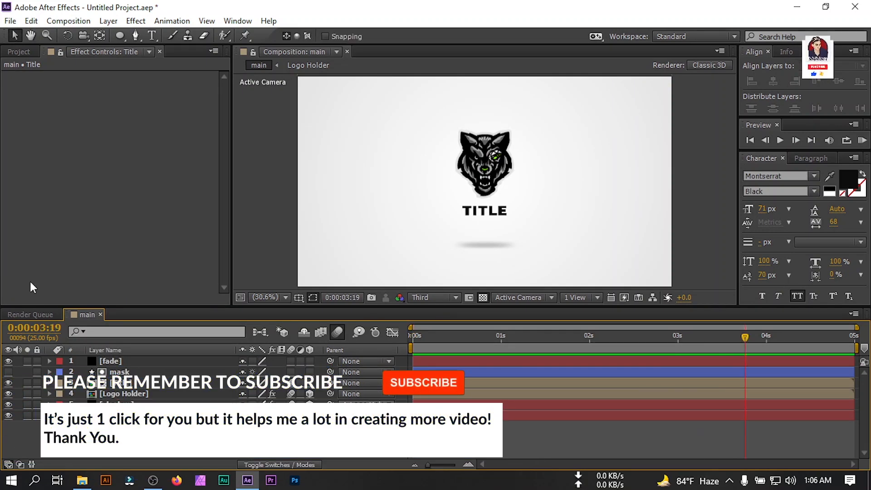
- Add the main composition to the render queue and set its output module format to AfterCodecs .mp4
left_click(63, 23)
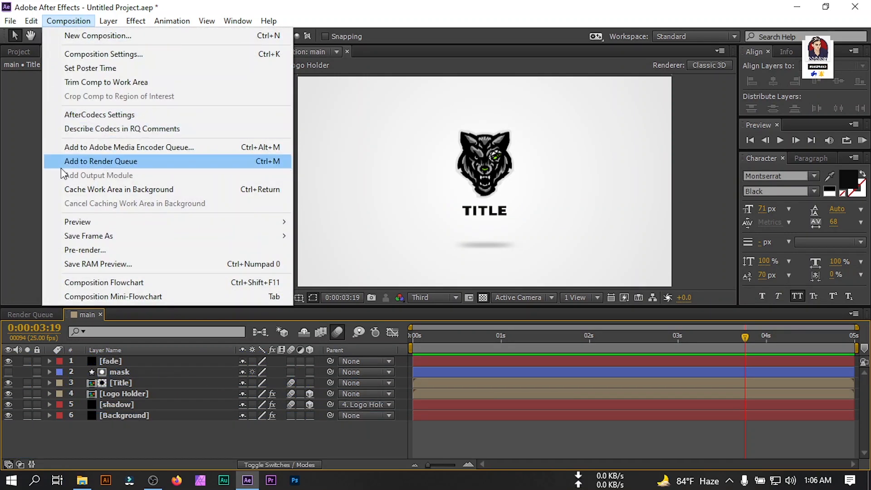
left_click(111, 164)
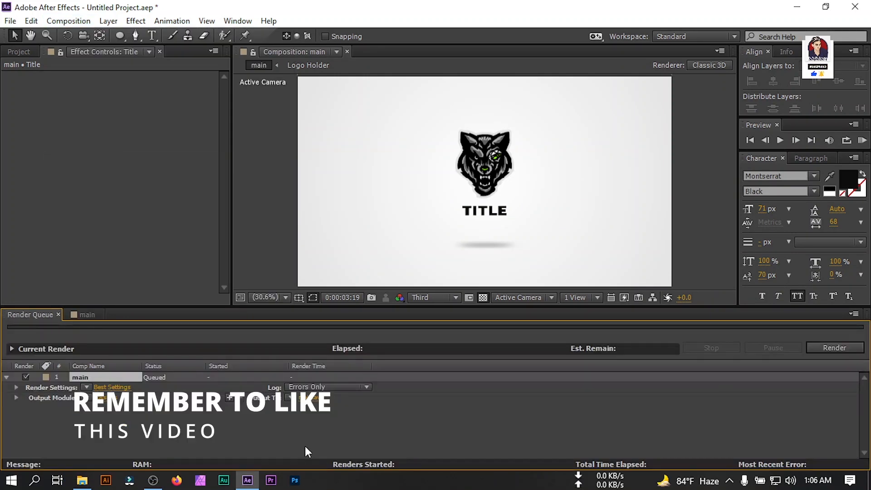
left_click(106, 399)
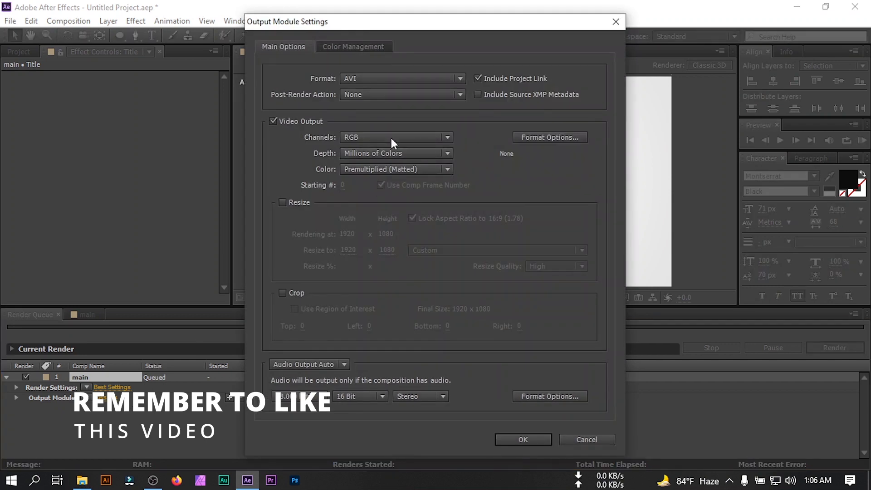
left_click(366, 76)
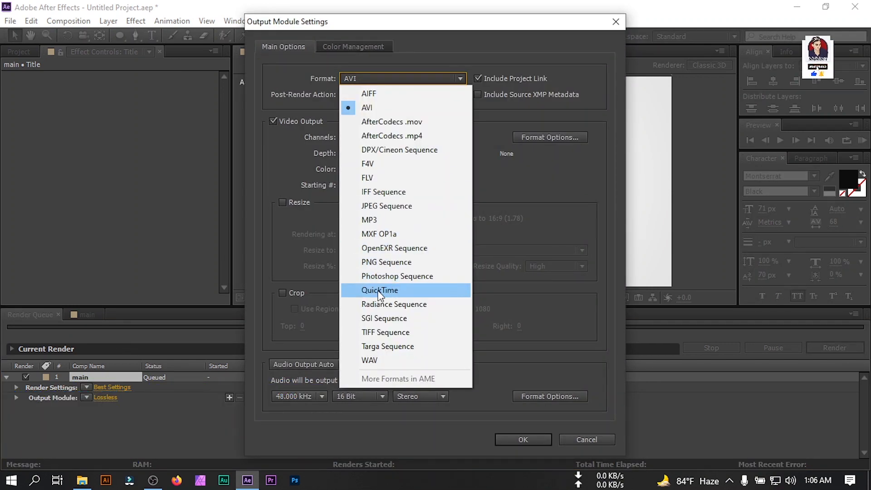
left_click(395, 136)
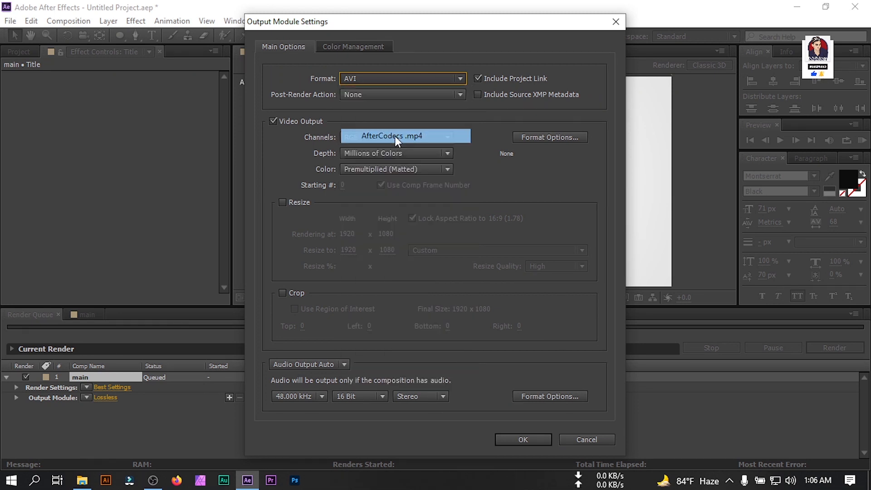
- Turn audio output off for the render and set its output file to main.mp4 in the Simple Logo Intro folder
left_click(283, 366)
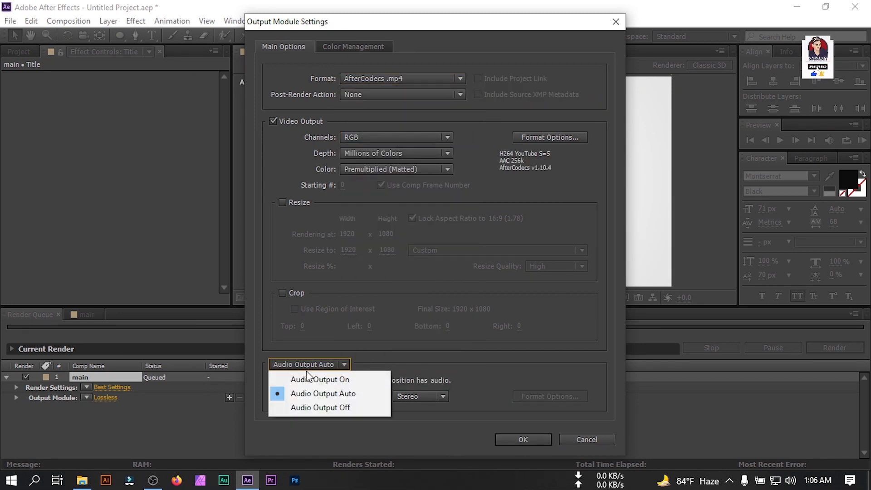
left_click(335, 407)
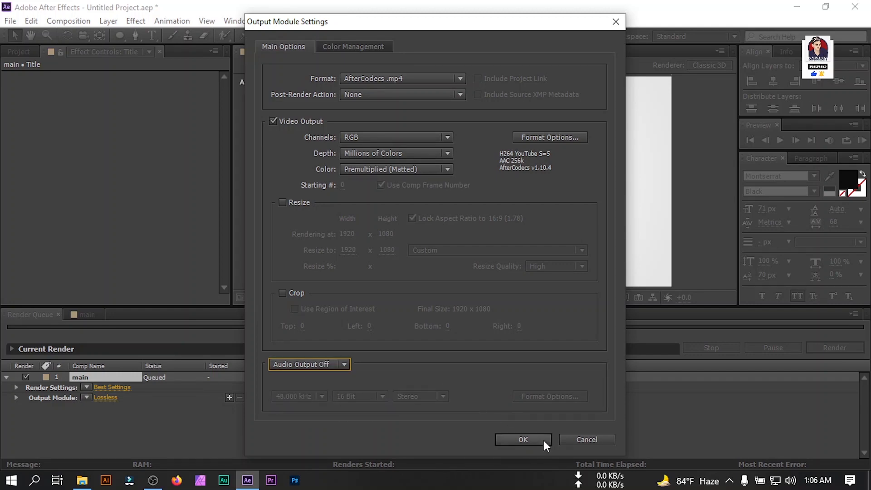
left_click(523, 439)
left_click(311, 398)
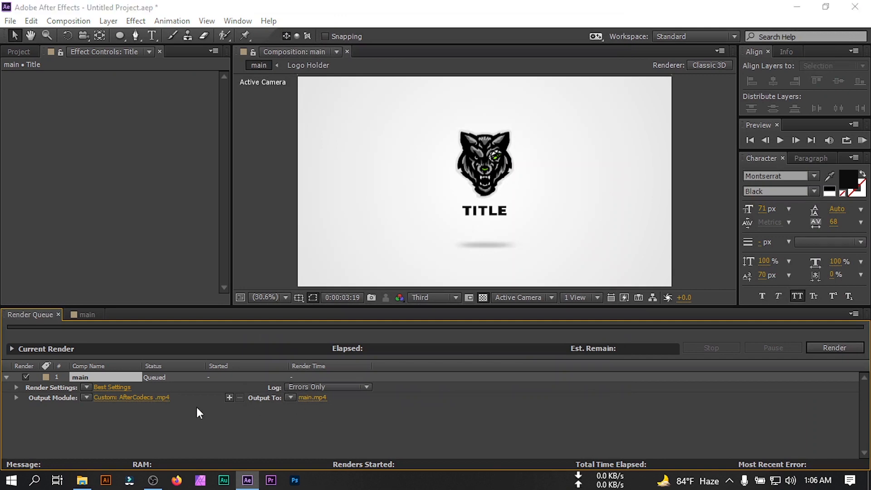
left_click(319, 311)
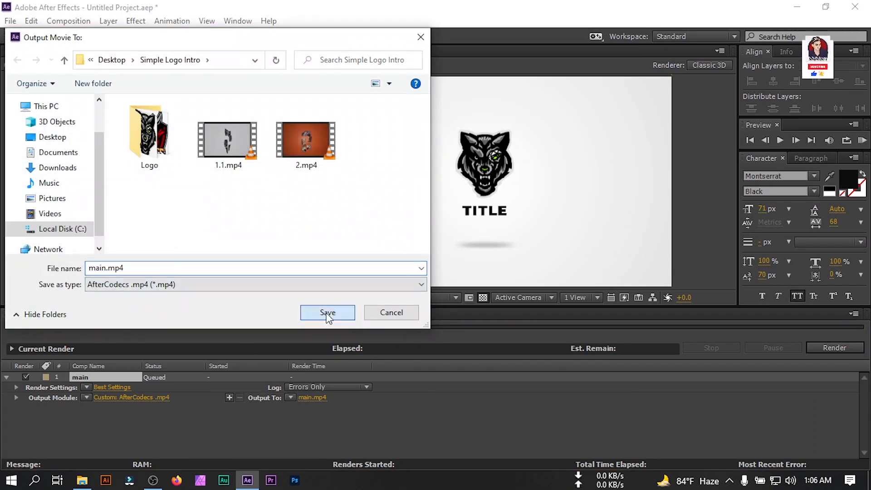